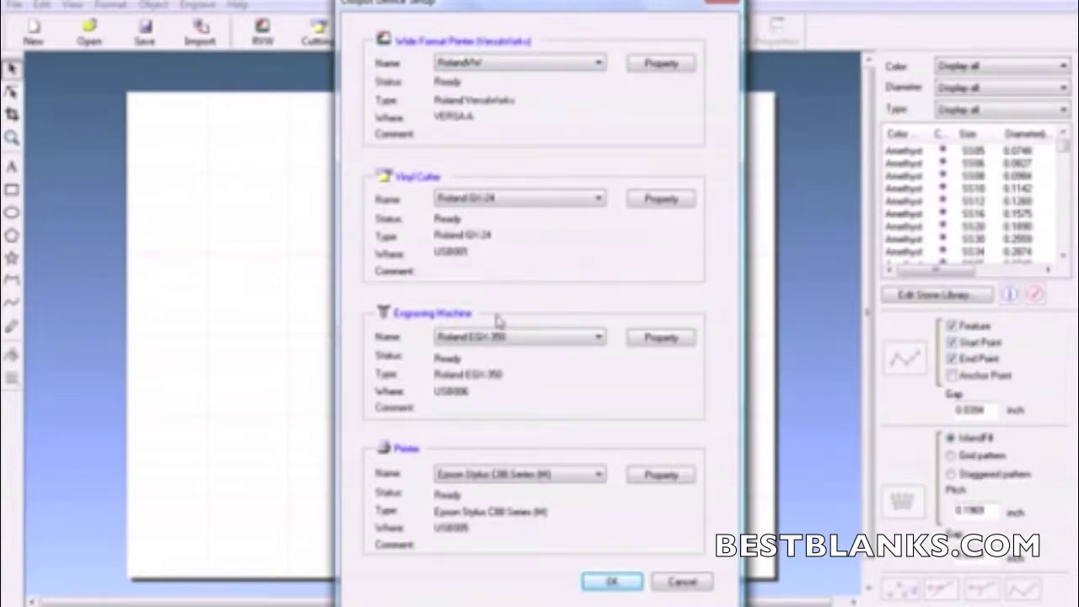
Choose Roland EGX-350 as the engraving machine in the output device setup and accept the settings
{"action": "left_click", "coordinate": [466, 339]}
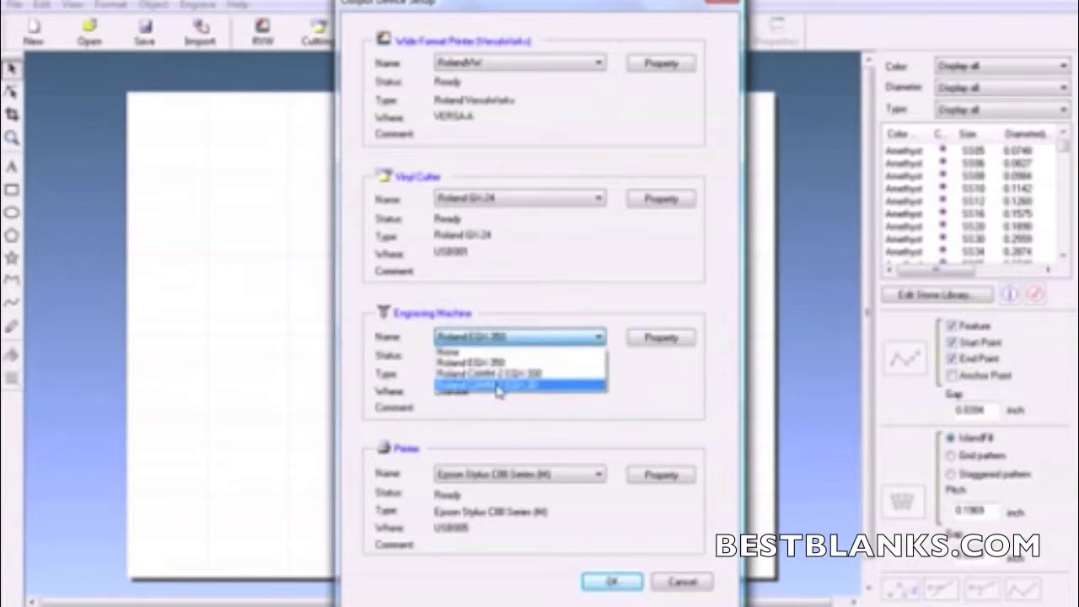
{"action": "left_click", "coordinate": [459, 364]}
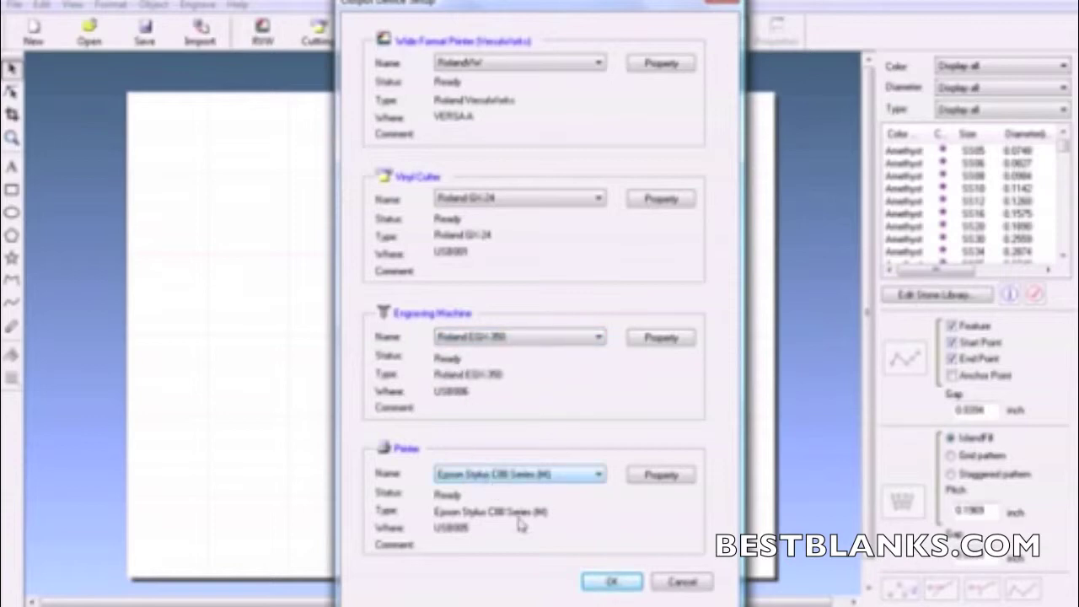
{"action": "left_click", "coordinate": [612, 584]}
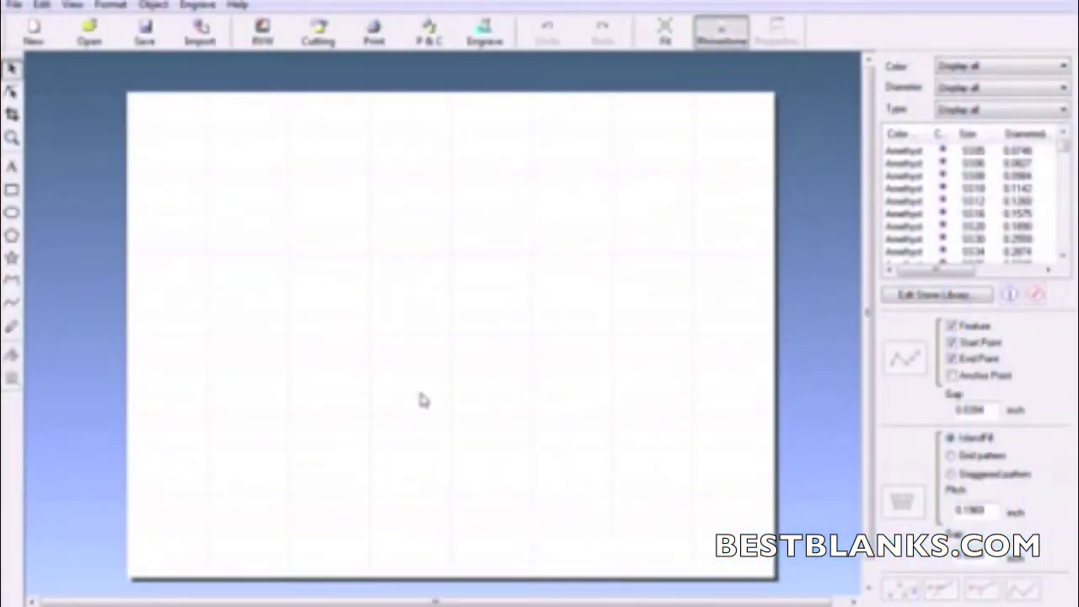
Draw two similar-sized five-pointed stars, one upper left on the page and one lower right, and shift the second slightly left
{"action": "left_click", "coordinate": [13, 261]}
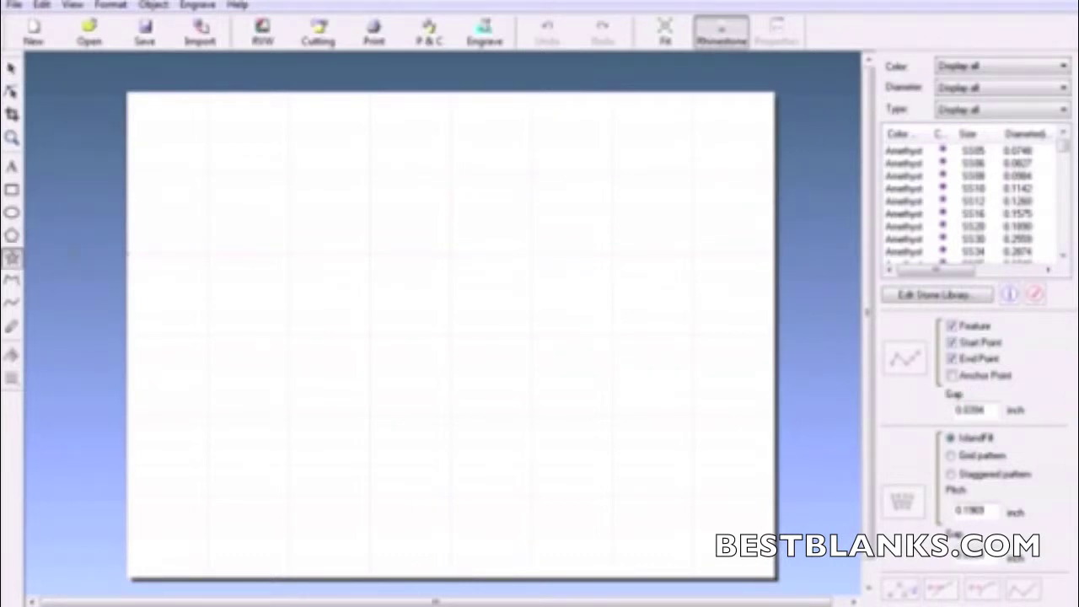
{"action": "left_click_drag", "start_coordinate": [157, 115], "coordinate": [451, 414]}
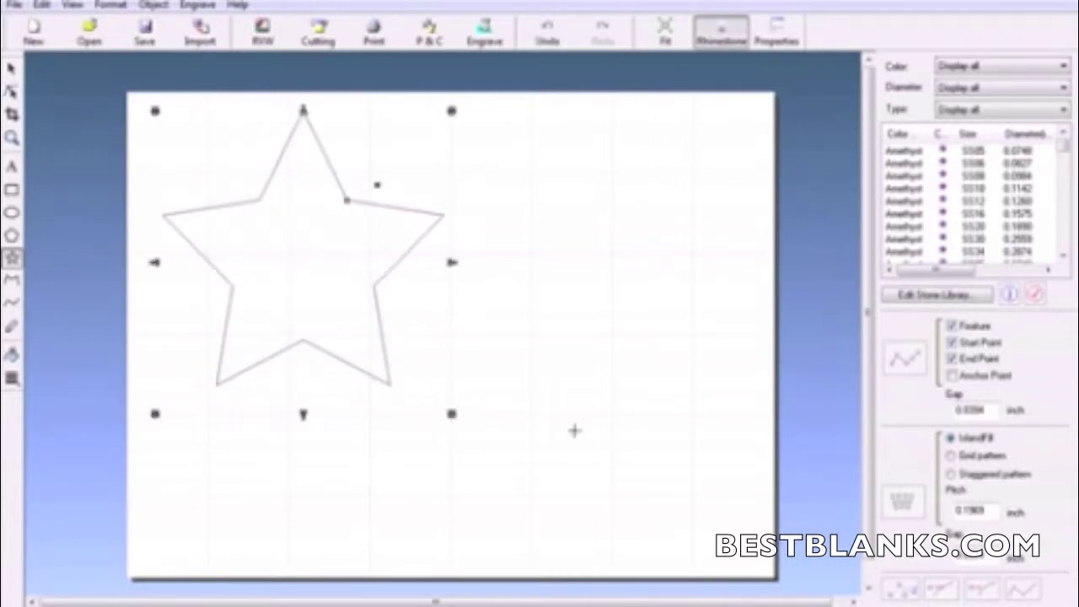
{"action": "left_click_drag", "start_coordinate": [481, 244], "coordinate": [769, 546]}
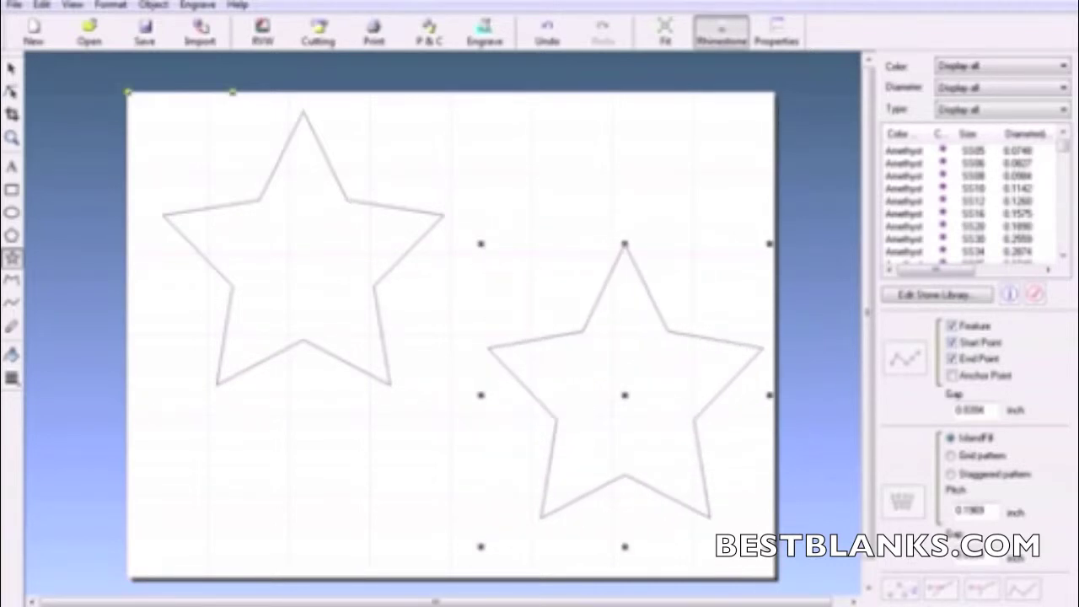
{"action": "left_click", "coordinate": [12, 68]}
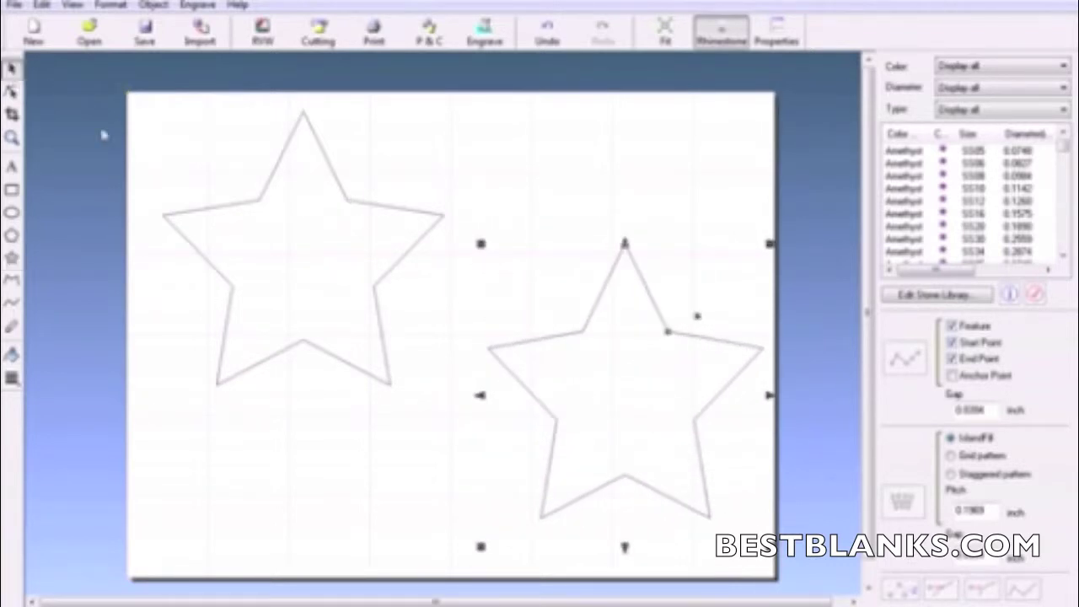
{"action": "left_click_drag", "start_coordinate": [621, 373], "coordinate": [595, 371]}
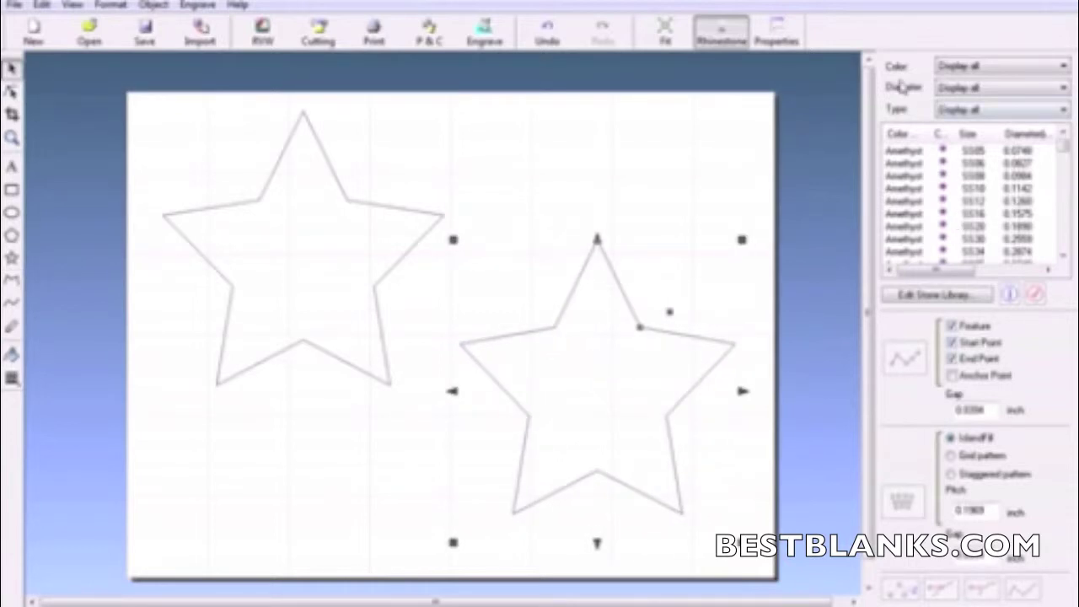
Filter the rhinestone list to Transparent, 3 - 5mm, Hotfix stones and choose the SS12 Crystal stone
{"action": "left_click", "coordinate": [724, 35]}
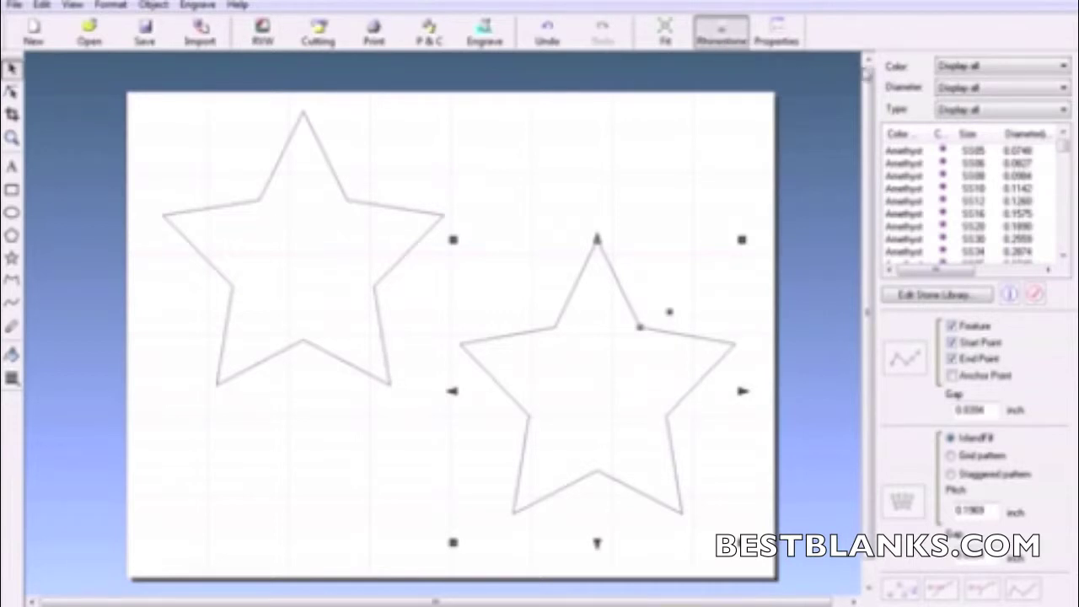
{"action": "left_click", "coordinate": [965, 71]}
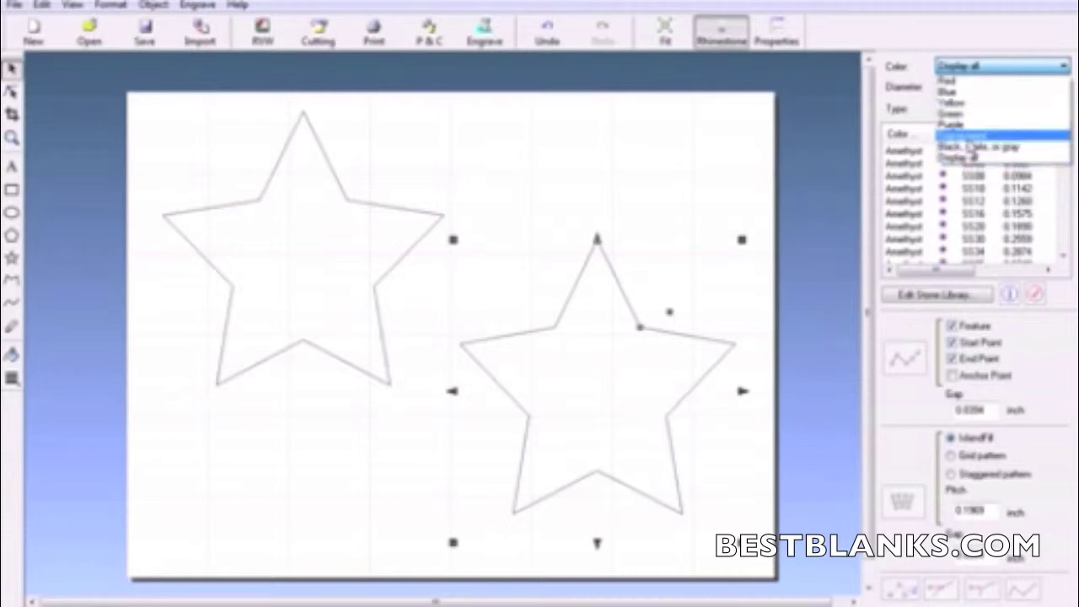
{"action": "left_click", "coordinate": [968, 136]}
{"action": "left_click", "coordinate": [965, 87]}
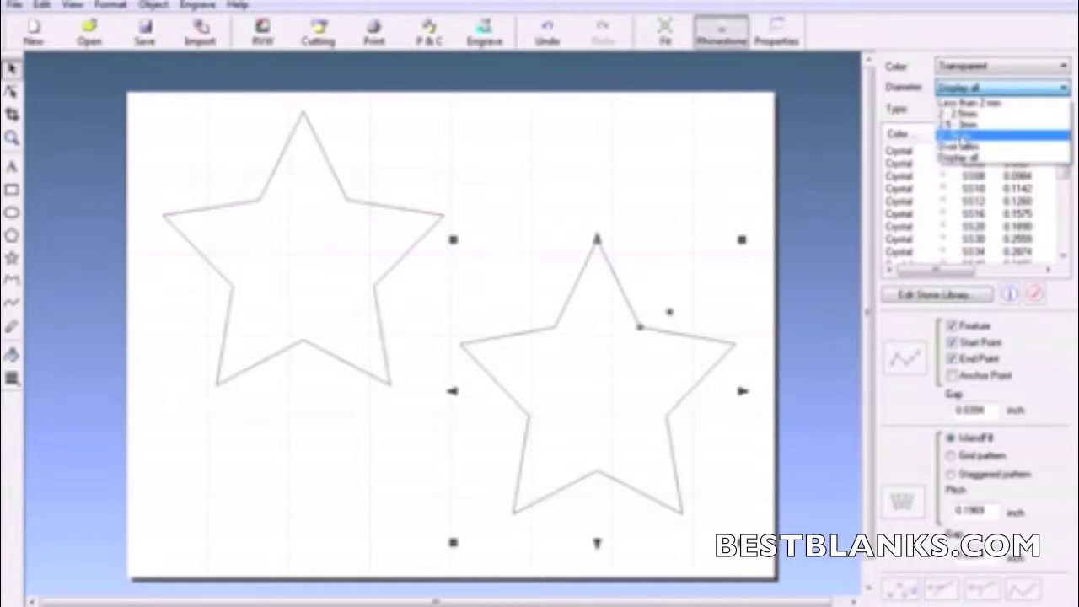
{"action": "left_click", "coordinate": [956, 136]}
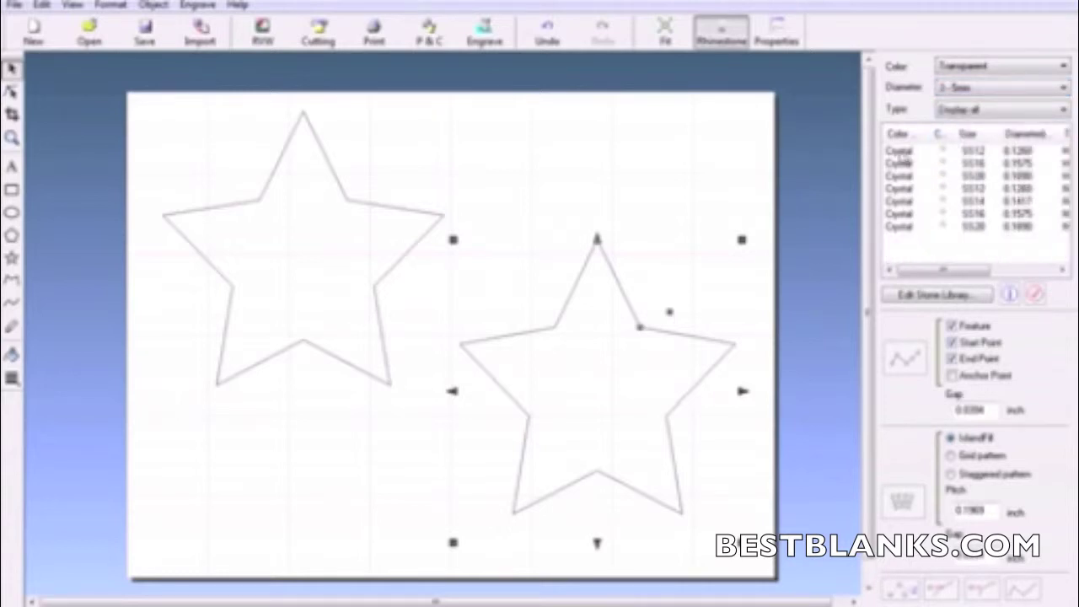
{"action": "left_click", "coordinate": [954, 111]}
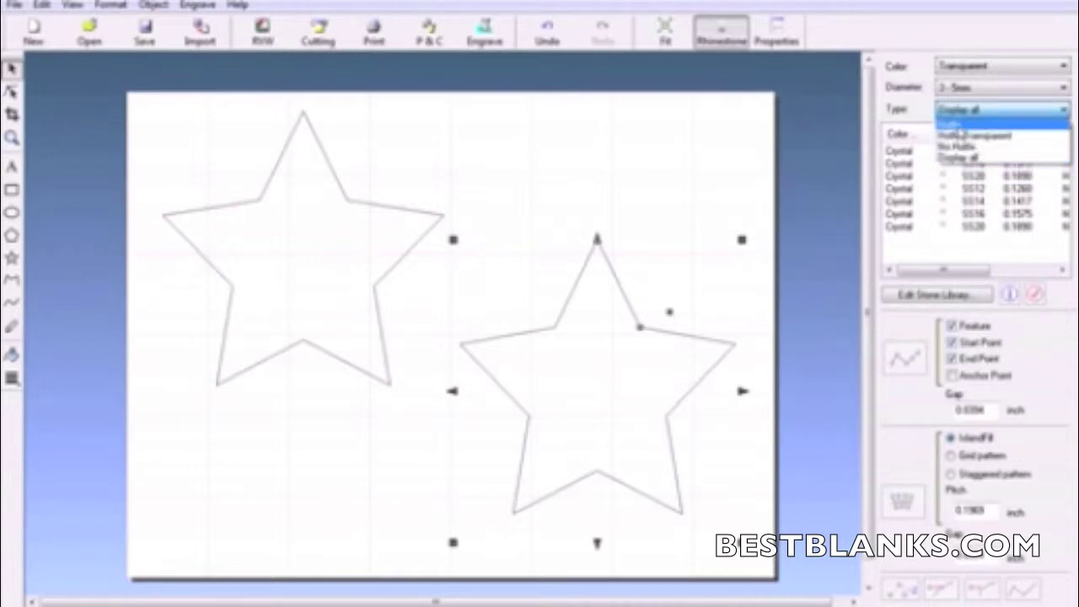
{"action": "left_click", "coordinate": [956, 125]}
{"action": "left_click", "coordinate": [904, 152]}
Set the outline stone gap and place SS12 Crystal stones along the outline of the upper-left star
{"action": "left_click", "coordinate": [440, 216]}
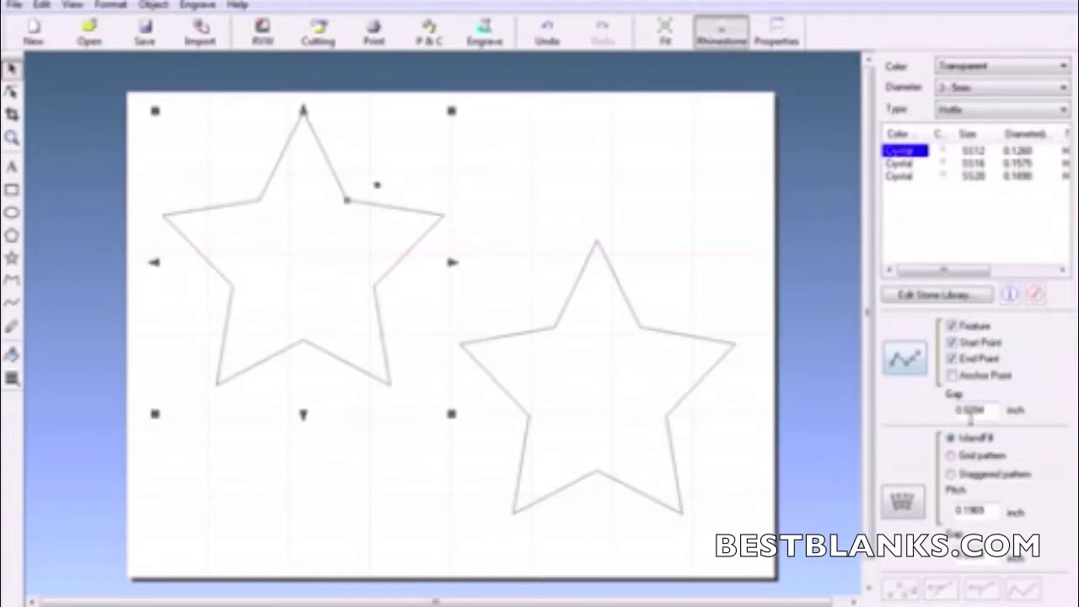
{"action": "left_click_drag", "start_coordinate": [970, 410], "coordinate": [993, 412]}
{"action": "left_click", "coordinate": [917, 364]}
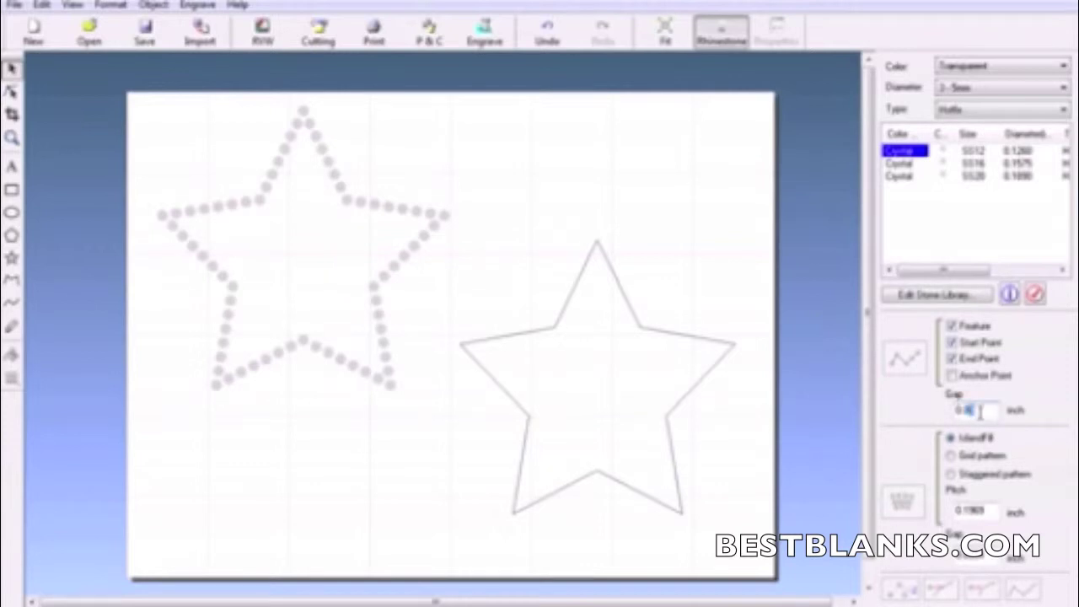
Re-space the stones on the upper-left star's outline with a gap of 0.09 inch
{"action": "left_click", "coordinate": [371, 290]}
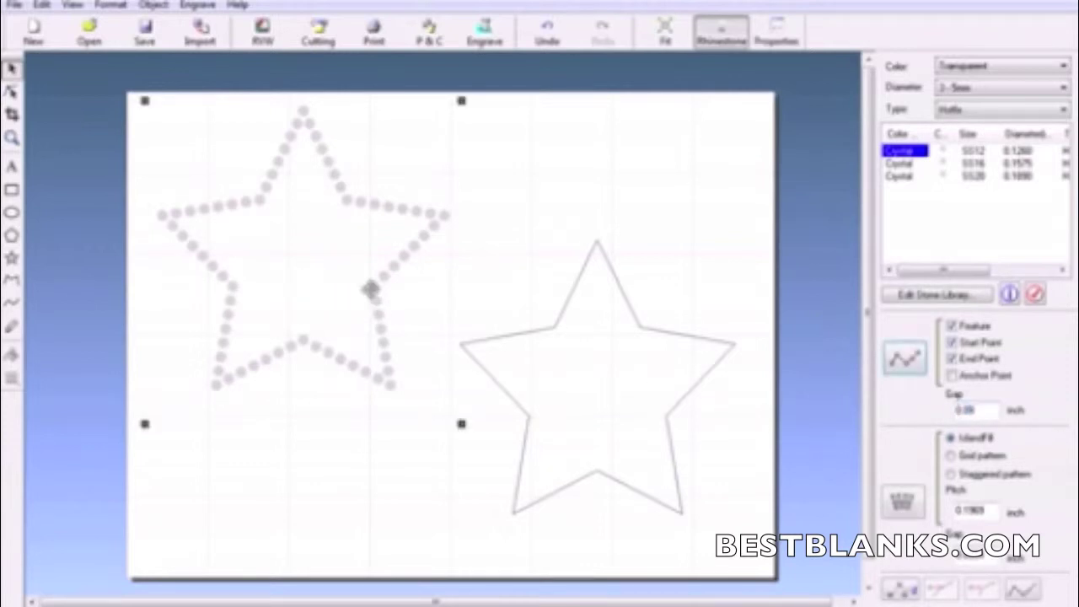
{"action": "left_click", "coordinate": [905, 361]}
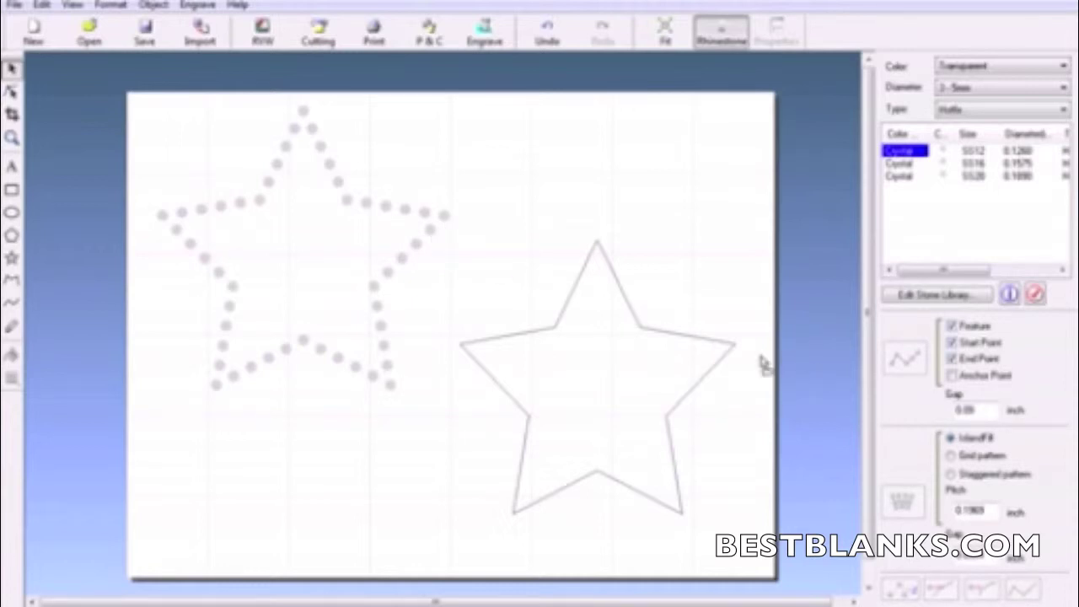
Set the outline gap to 0.03 inch and reapply the stones along the upper-left star
{"action": "left_click", "coordinate": [389, 251]}
{"action": "left_click_drag", "start_coordinate": [962, 409], "coordinate": [977, 407]}
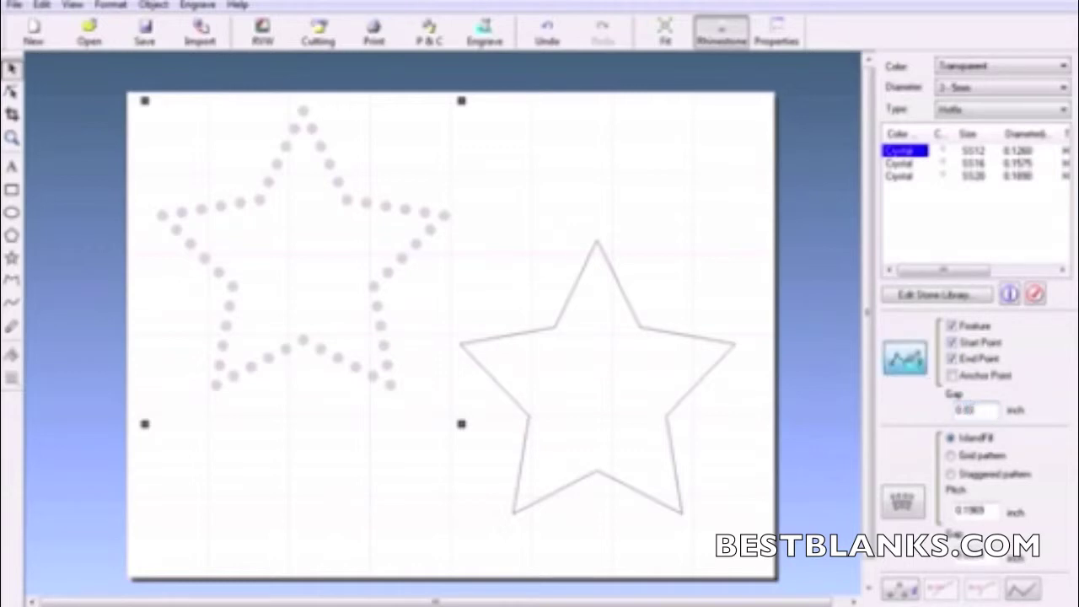
{"action": "left_click", "coordinate": [905, 360]}
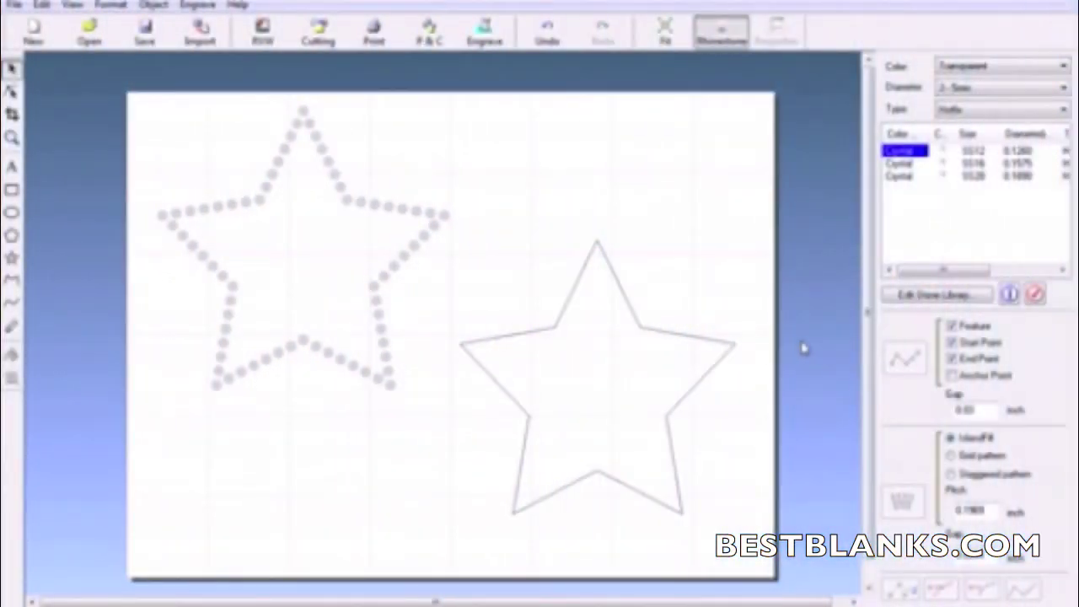
Fill the lower-right star with SS12 Crystal stones using the Island Fill style
{"action": "left_click", "coordinate": [675, 339]}
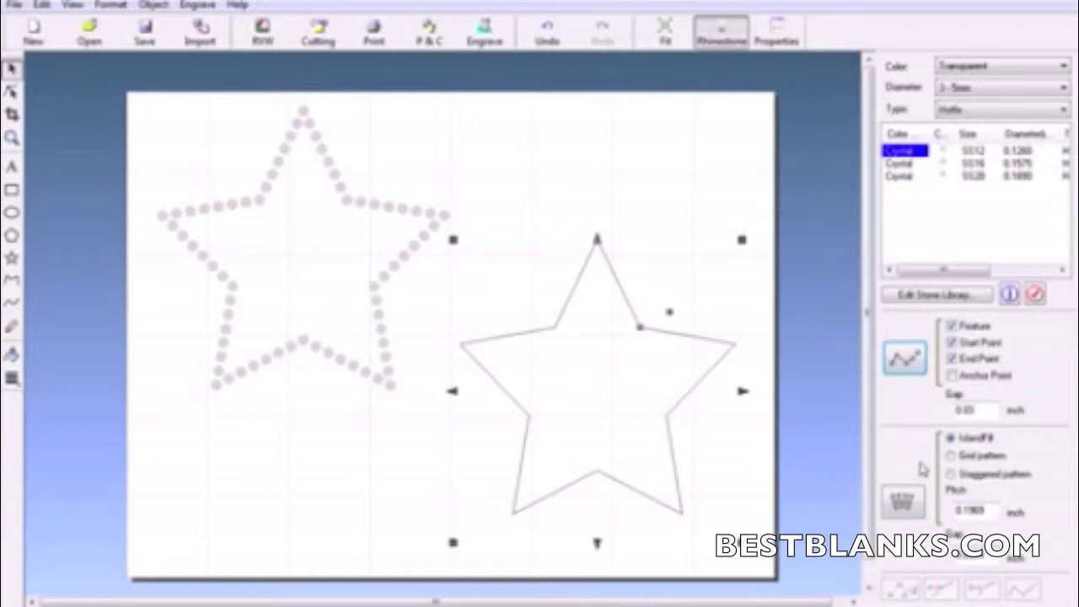
{"action": "left_click", "coordinate": [903, 503]}
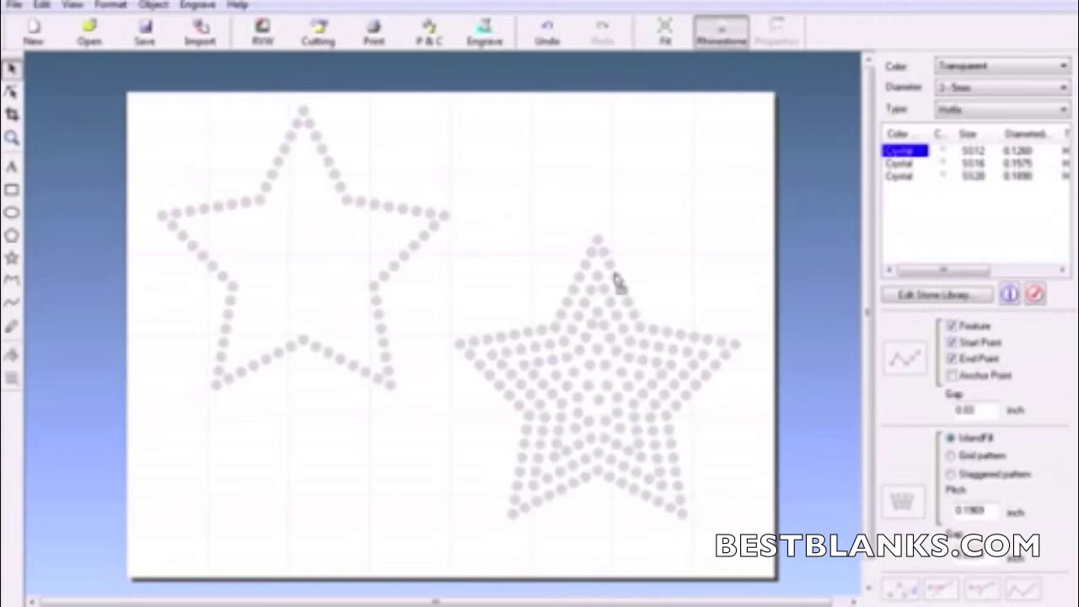
Refill the lower-right star with stones in a Grid pattern
{"action": "left_click", "coordinate": [641, 333]}
{"action": "left_click", "coordinate": [951, 456]}
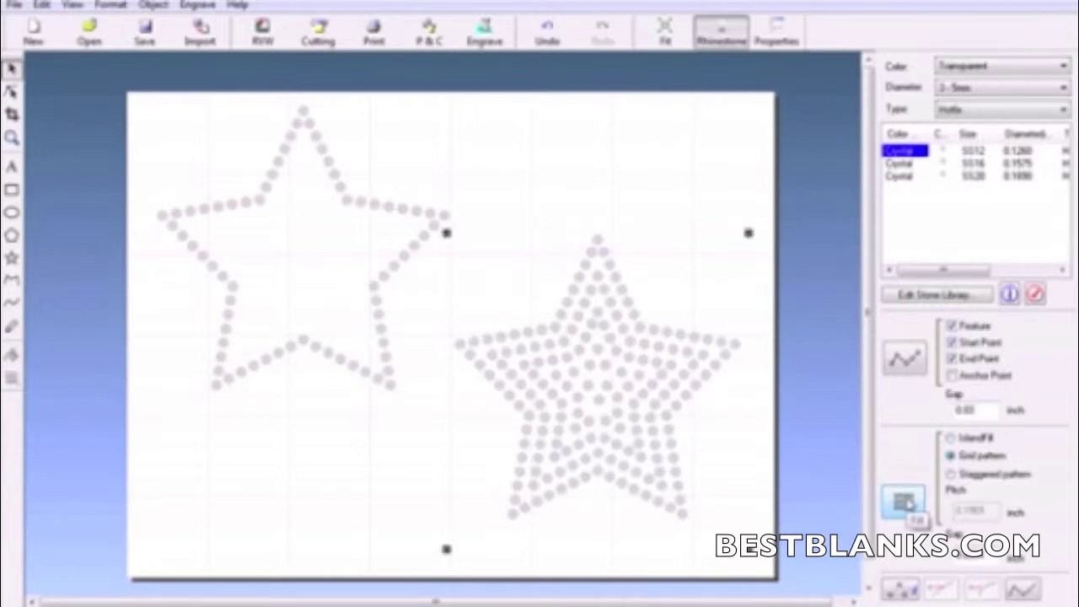
{"action": "left_click", "coordinate": [903, 501]}
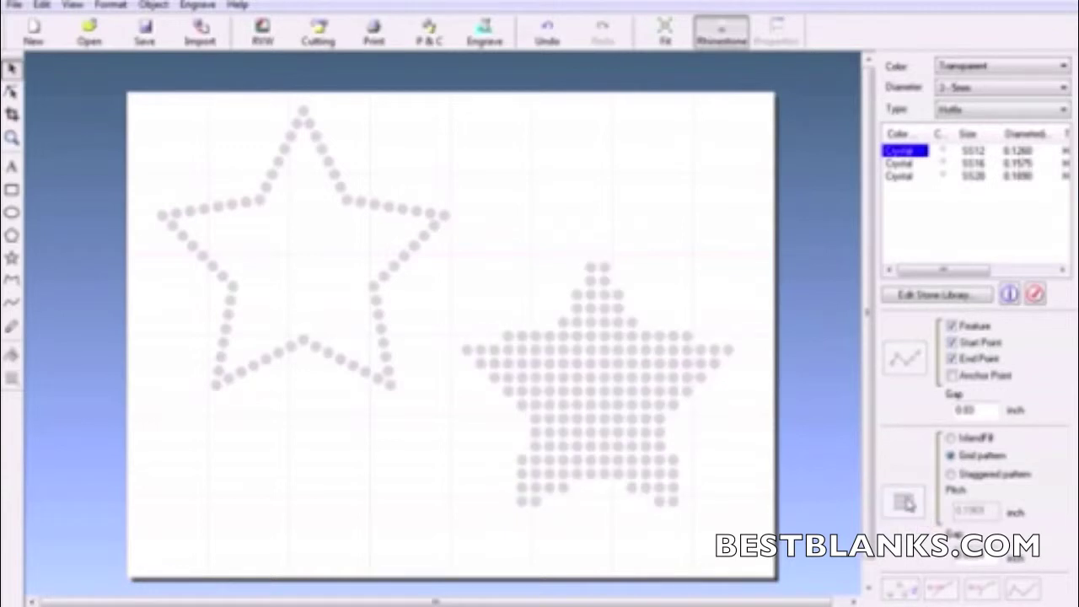
Refill the lower-right star with stones in a Staggered pattern
{"action": "left_click", "coordinate": [617, 377]}
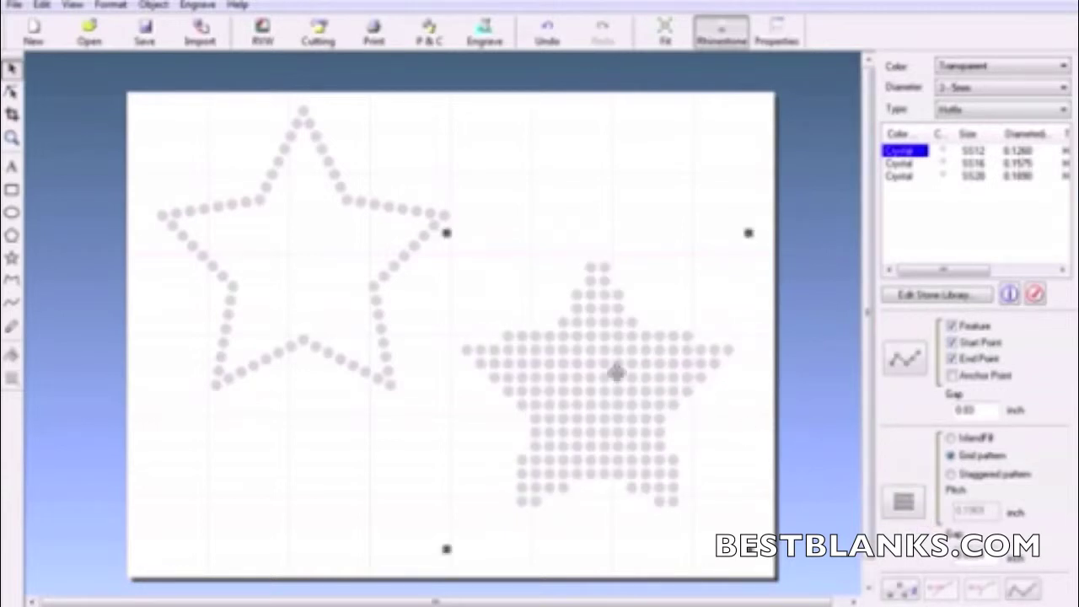
{"action": "left_click", "coordinate": [950, 476]}
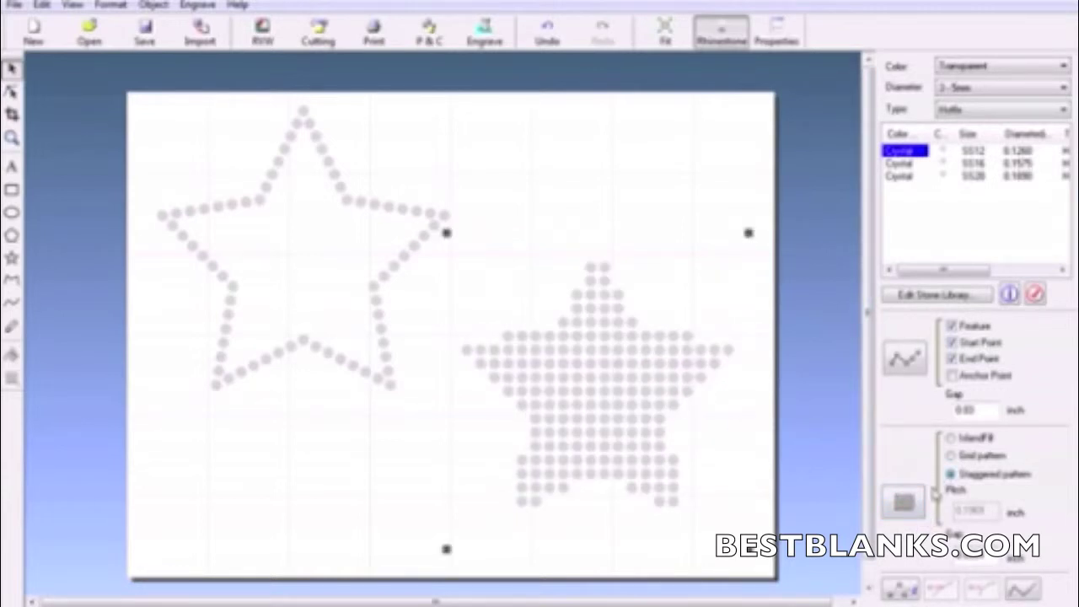
{"action": "left_click", "coordinate": [903, 504]}
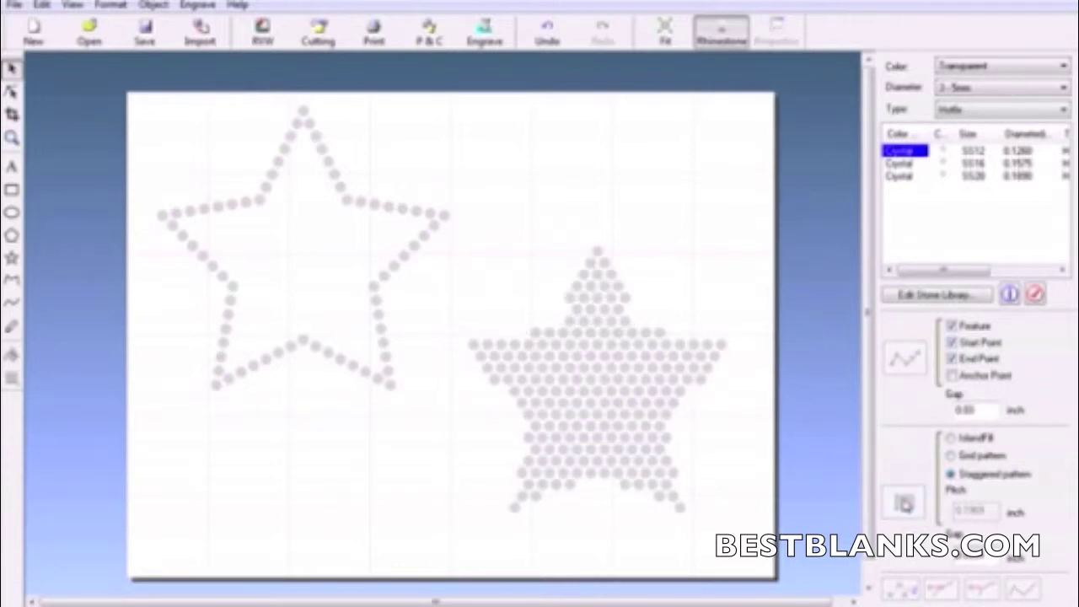
Switch the lower-right star's stone arrangement back to Island Fill
{"action": "left_click", "coordinate": [952, 438]}
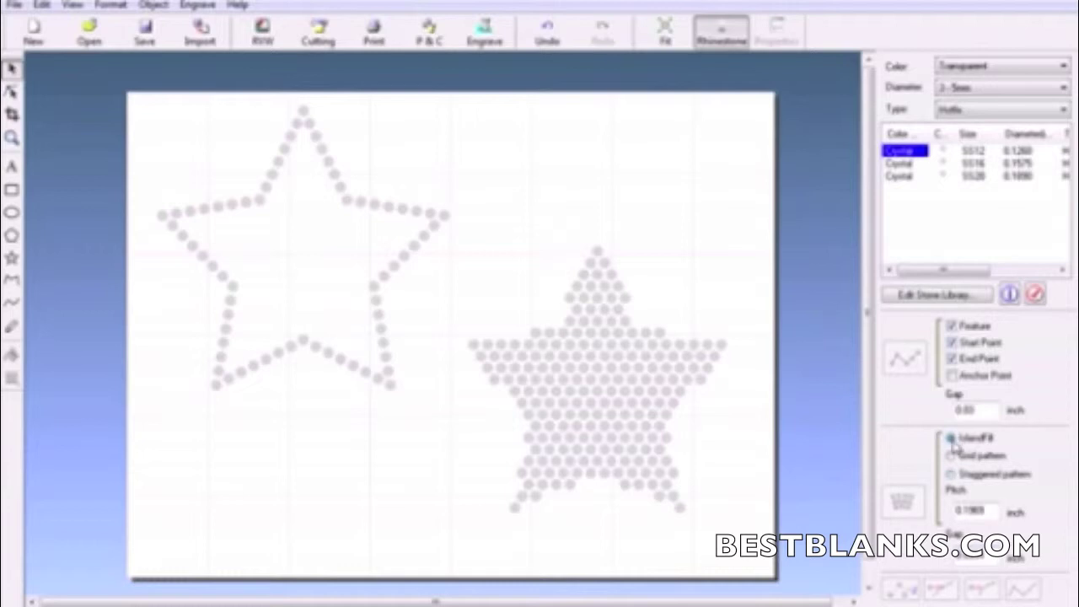
{"action": "left_click", "coordinate": [651, 421]}
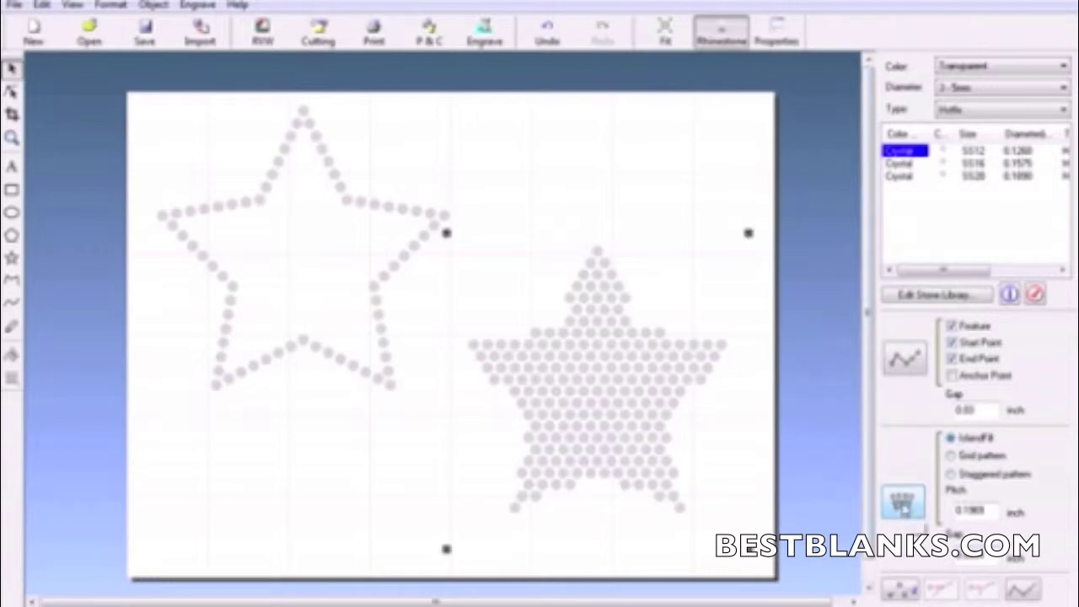
{"action": "left_click", "coordinate": [903, 503]}
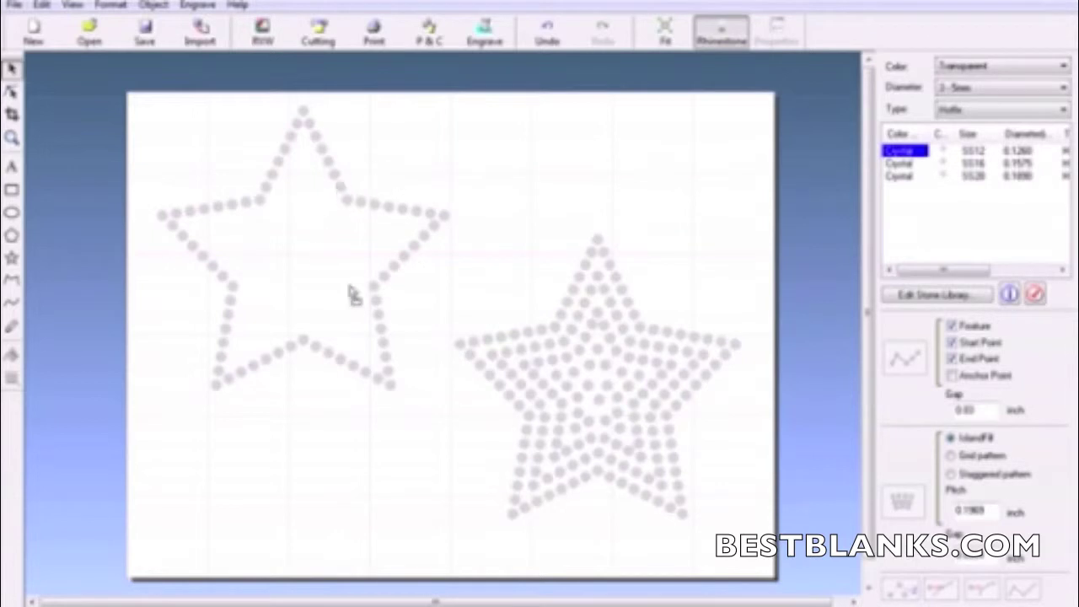
Review the engraving material list, including the MDF entry, and close it
{"action": "left_click", "coordinate": [198, 5]}
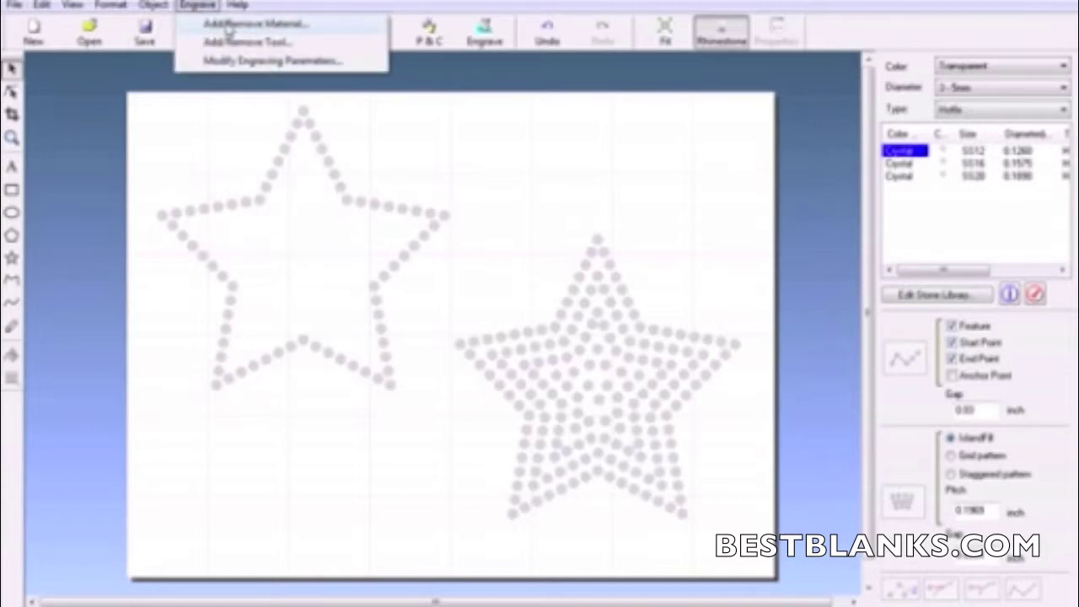
{"action": "left_click", "coordinate": [253, 24]}
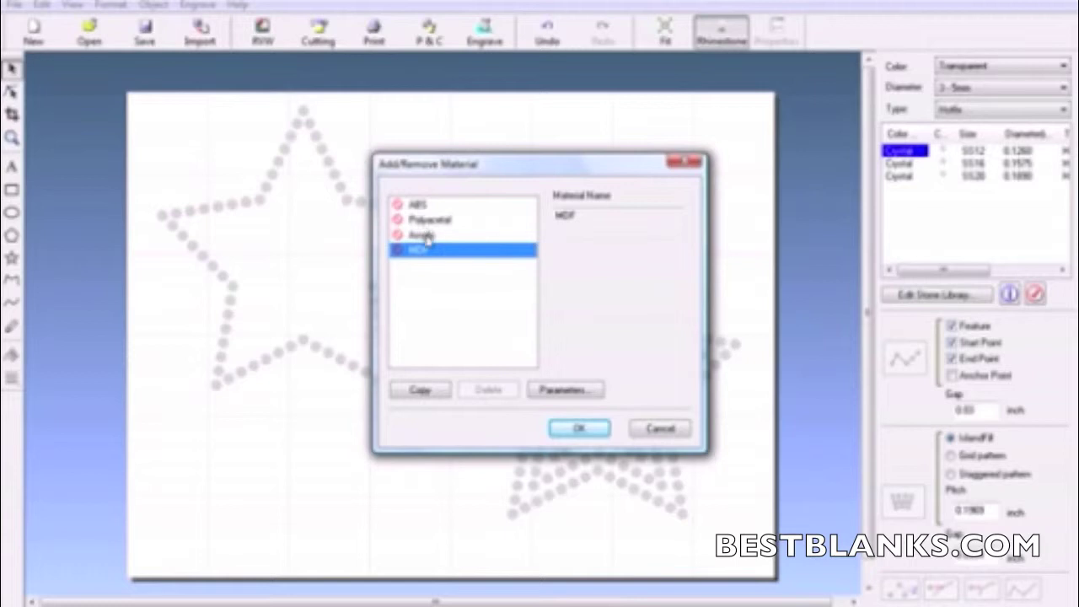
{"action": "left_click", "coordinate": [576, 430]}
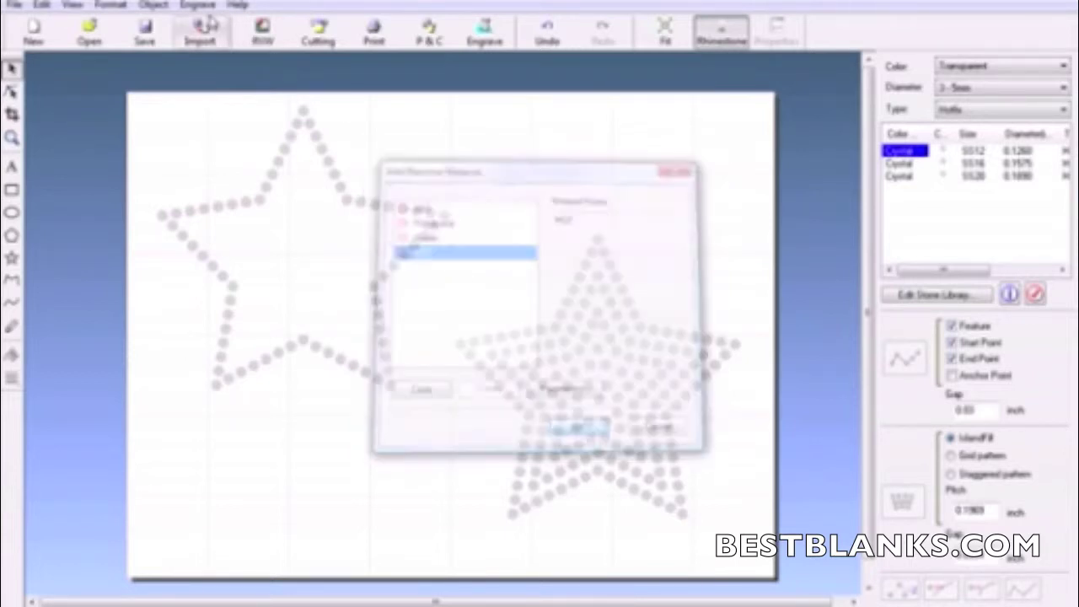
Review the rhinestone cutters in the engraving tool list and close it
{"action": "left_click", "coordinate": [198, 5]}
{"action": "left_click", "coordinate": [212, 43]}
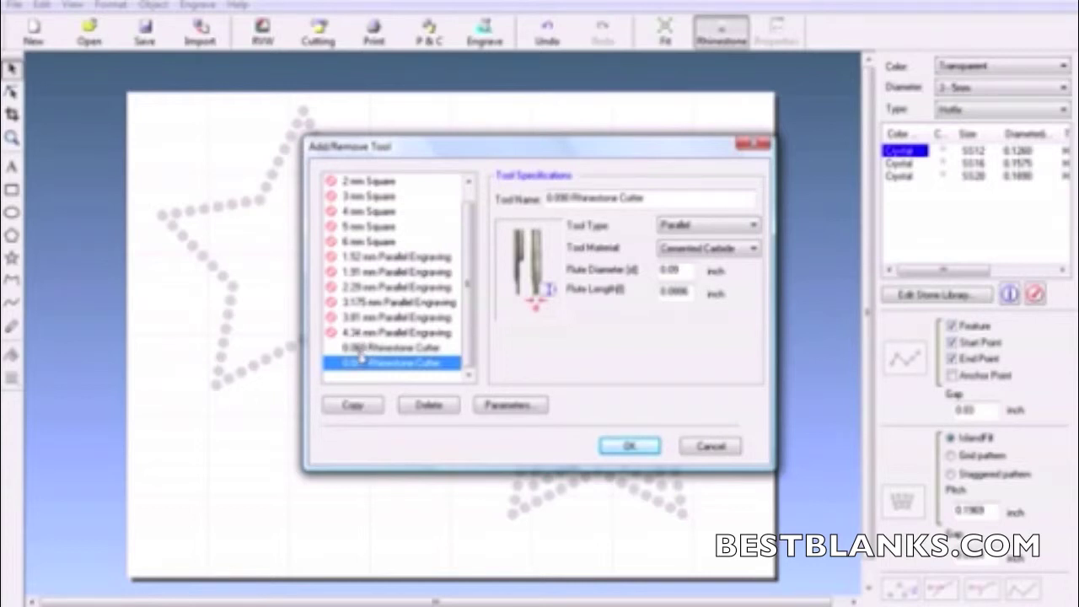
{"action": "left_click", "coordinate": [629, 453]}
{"action": "left_click", "coordinate": [632, 451]}
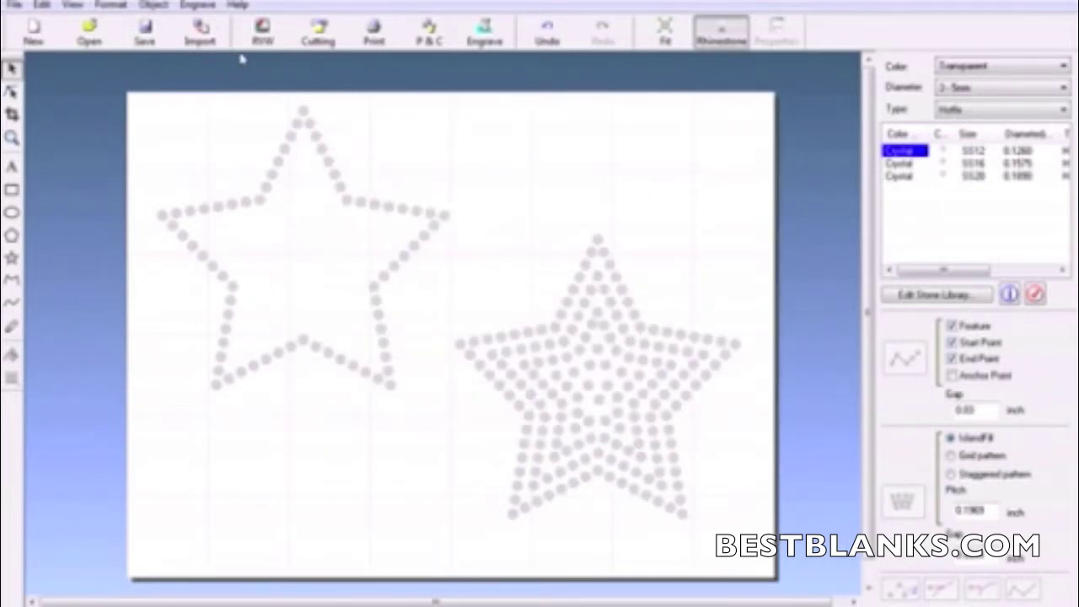
Register a 0.035 inch cutting-in amount for Polyacetal with the 0.060 Rhinestone Cutter in the engraving parameters
{"action": "left_click", "coordinate": [197, 5]}
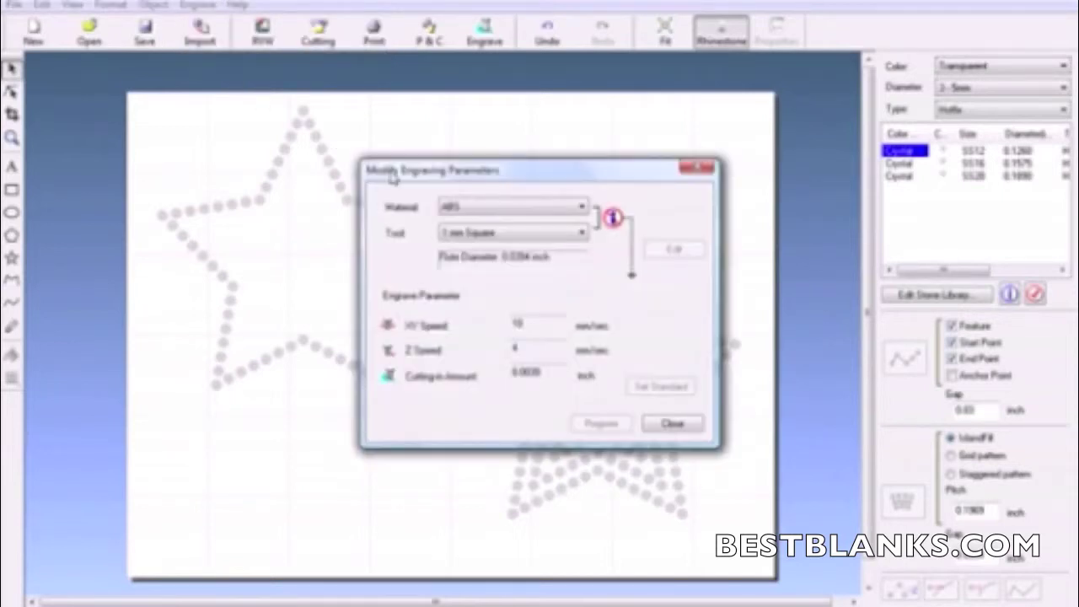
{"action": "left_click", "coordinate": [483, 209]}
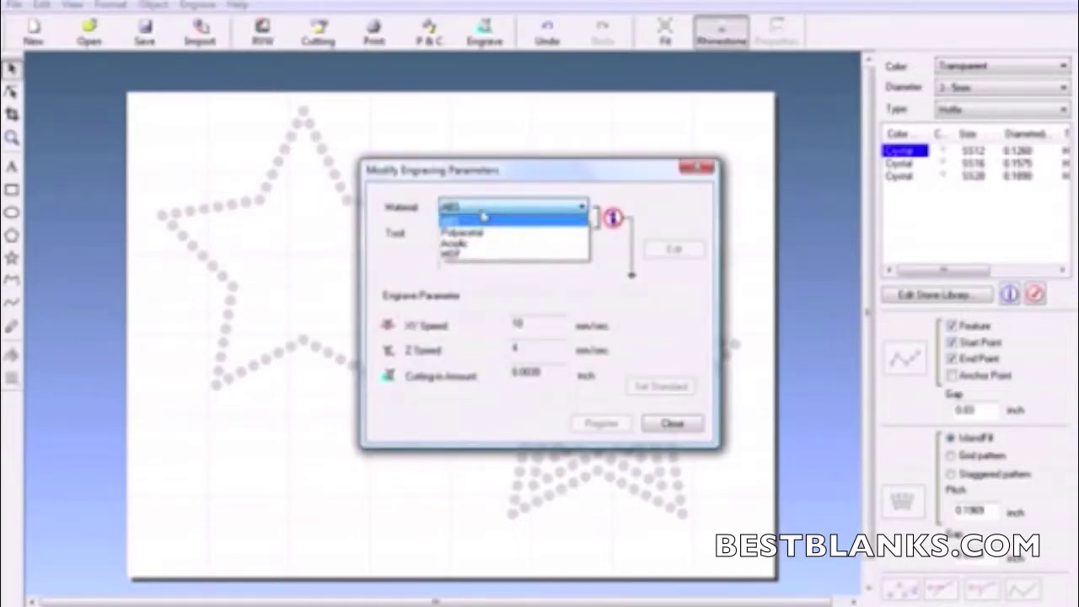
{"action": "left_click", "coordinate": [477, 232]}
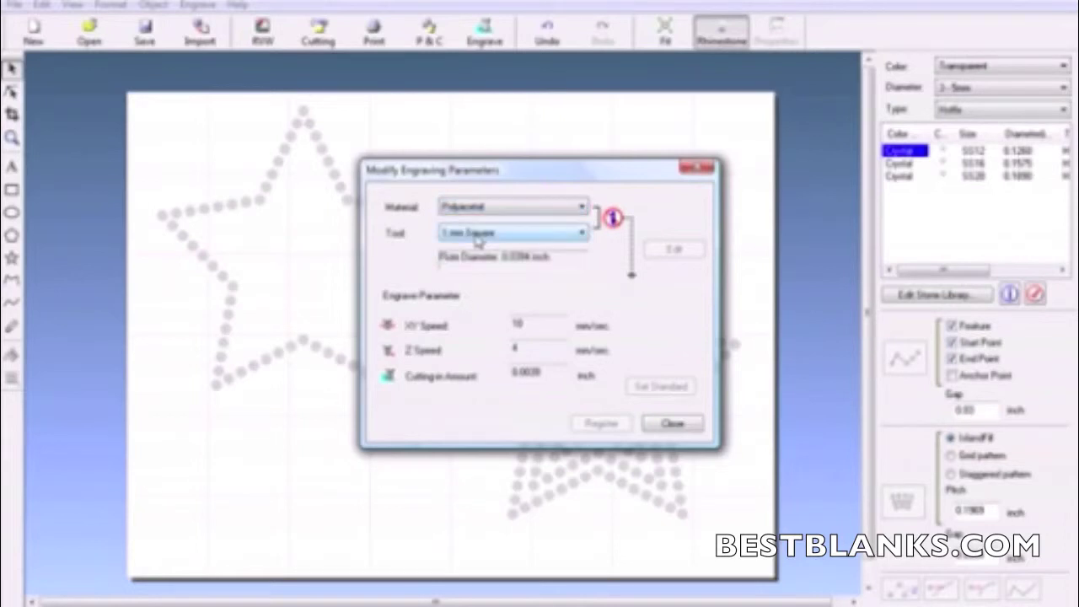
{"action": "left_click", "coordinate": [476, 236]}
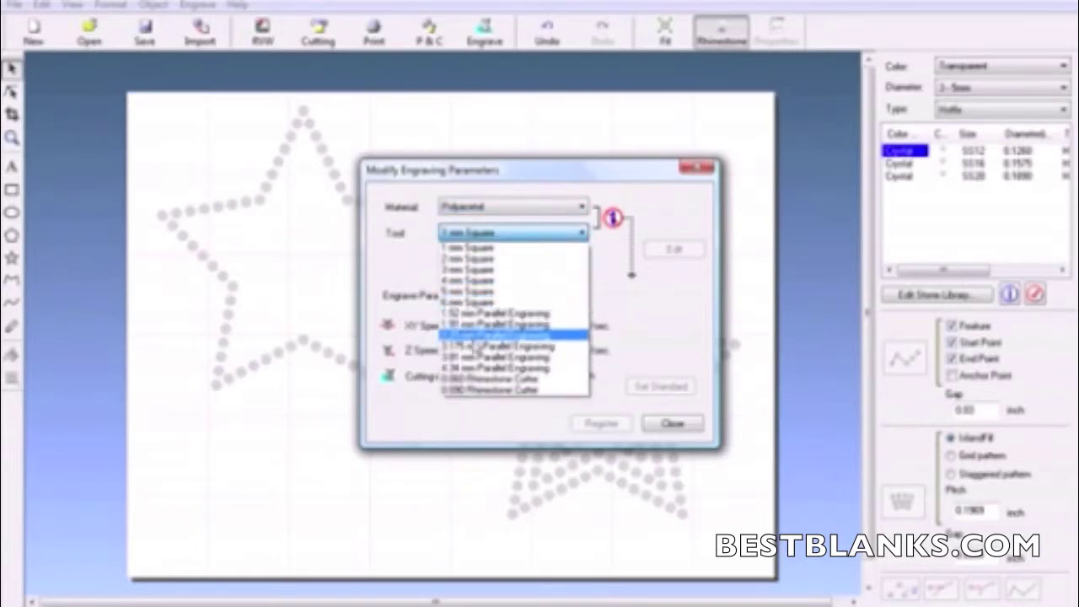
{"action": "left_click", "coordinate": [464, 381]}
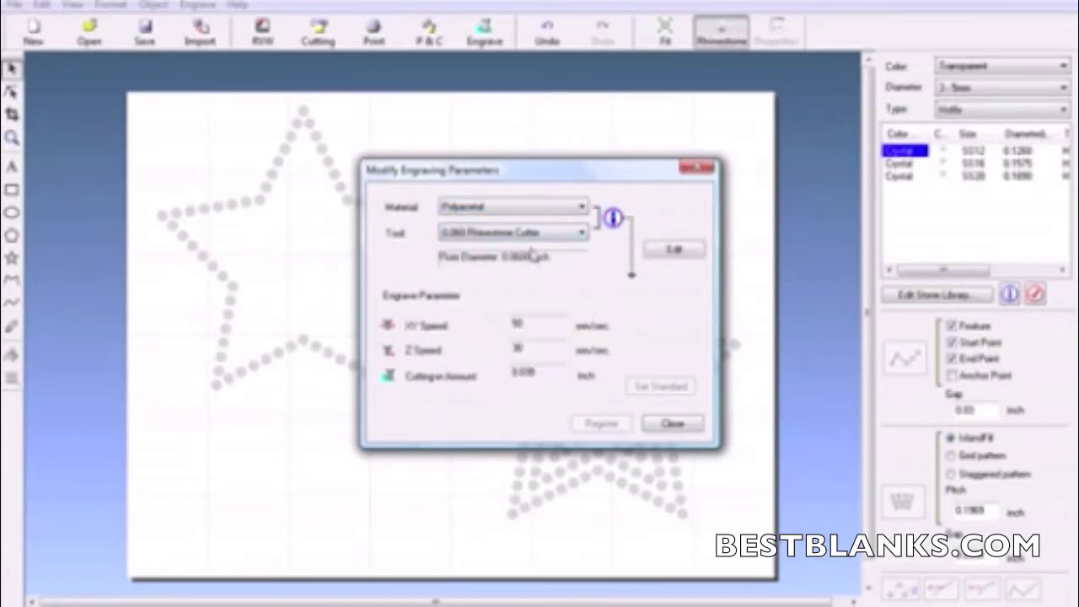
{"action": "left_click", "coordinate": [671, 251]}
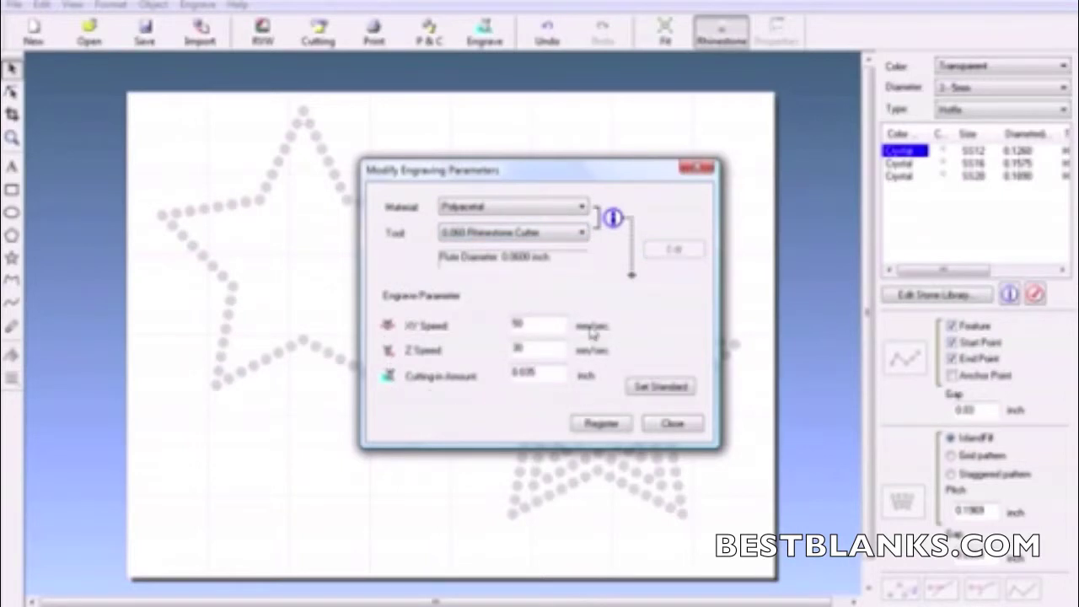
{"action": "left_click", "coordinate": [601, 426]}
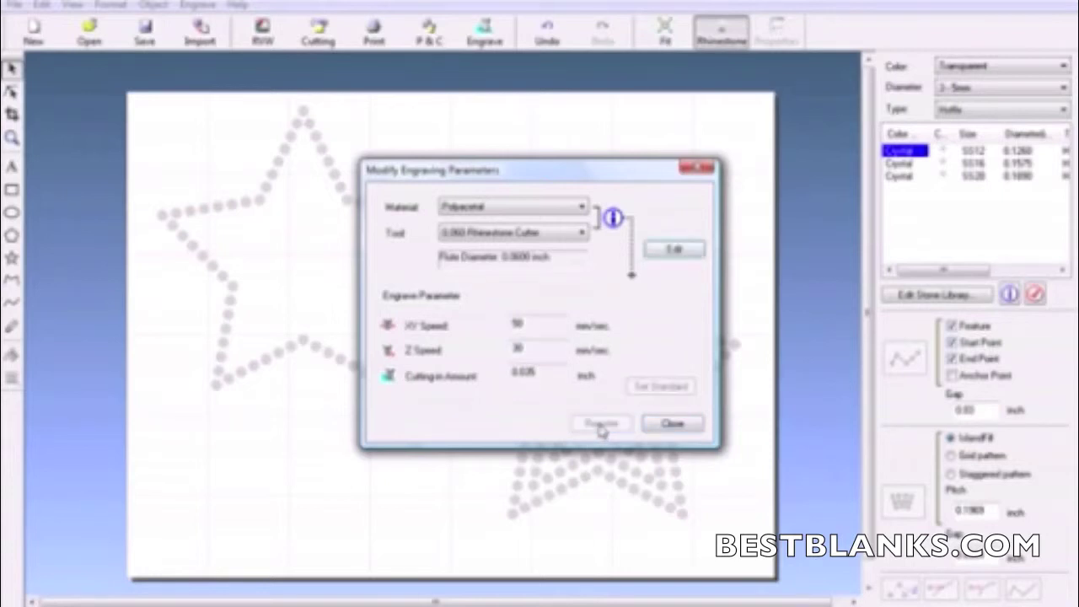
{"action": "left_click", "coordinate": [673, 424]}
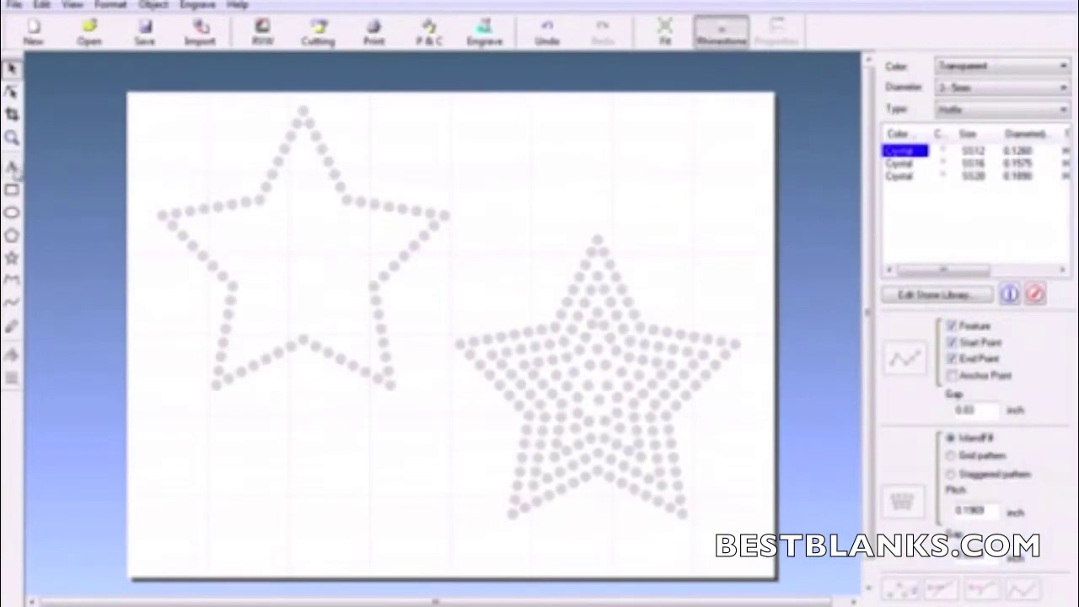
Add the text "ABC" above the filled star, then widen its letter spacing and enlarge it
{"action": "left_click", "coordinate": [13, 167]}
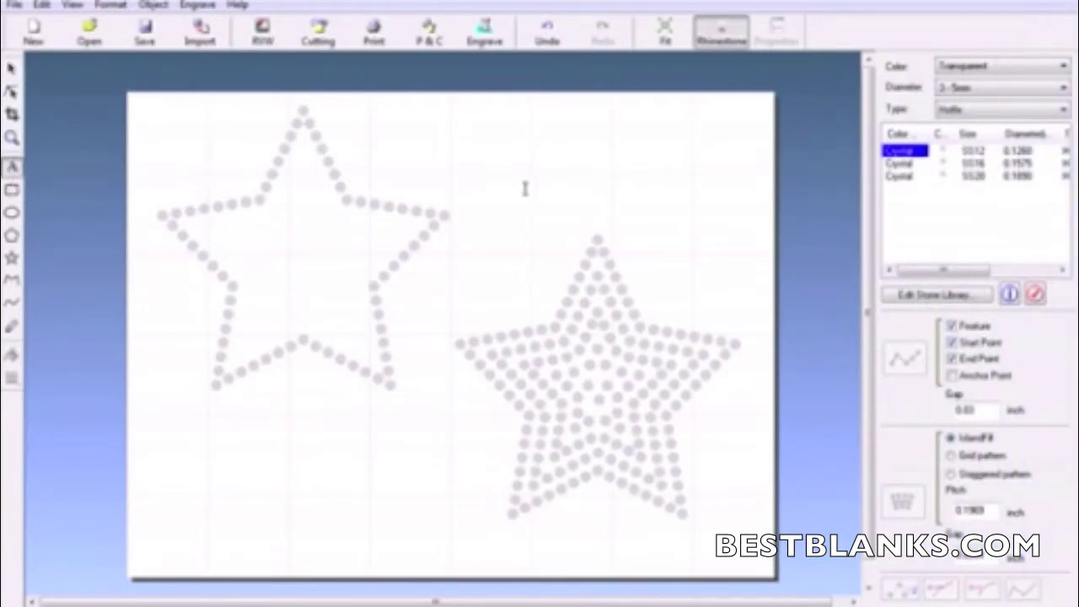
{"action": "left_click", "coordinate": [482, 172]}
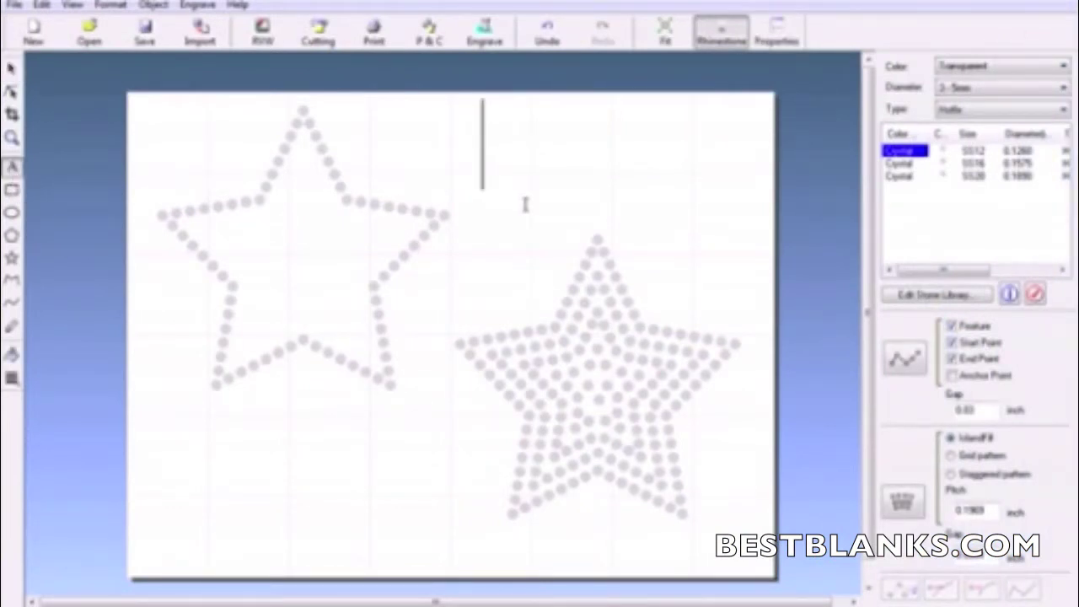
{"action": "type", "text": "ABC"}
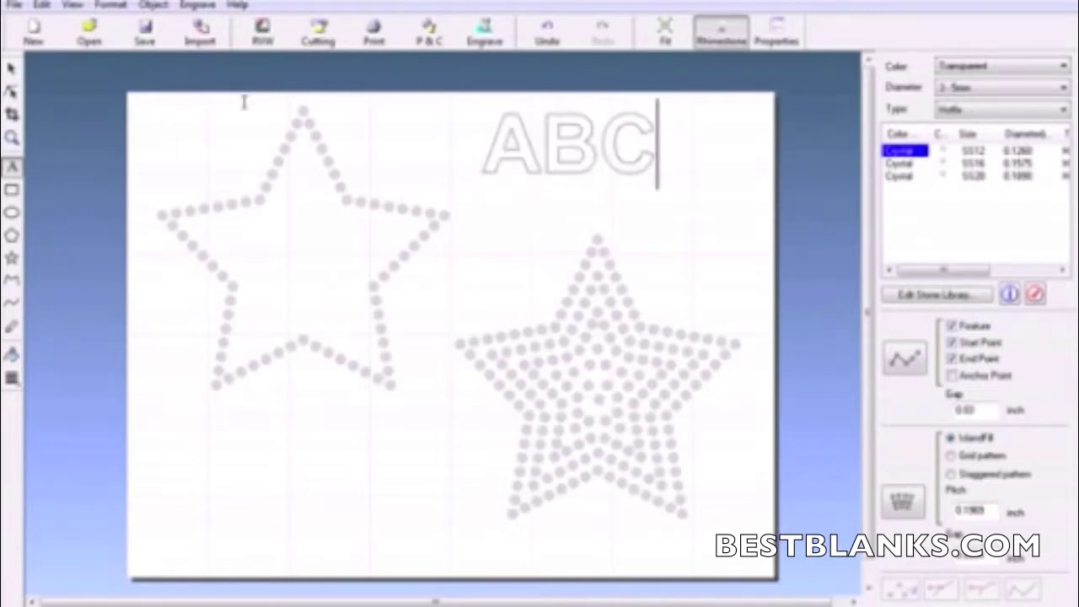
{"action": "left_click", "coordinate": [11, 67]}
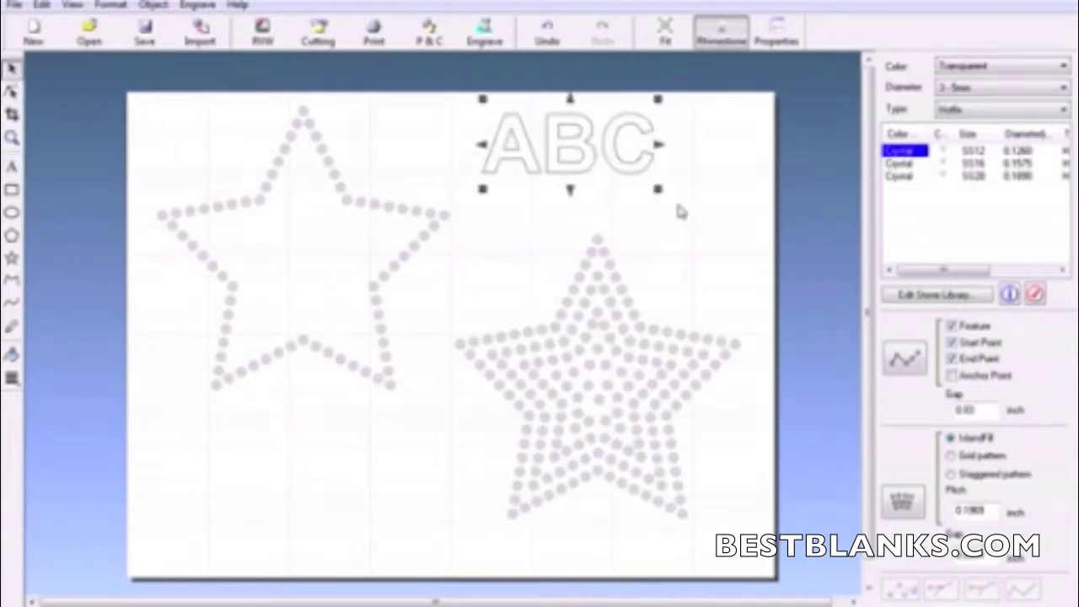
{"action": "left_click", "coordinate": [655, 167]}
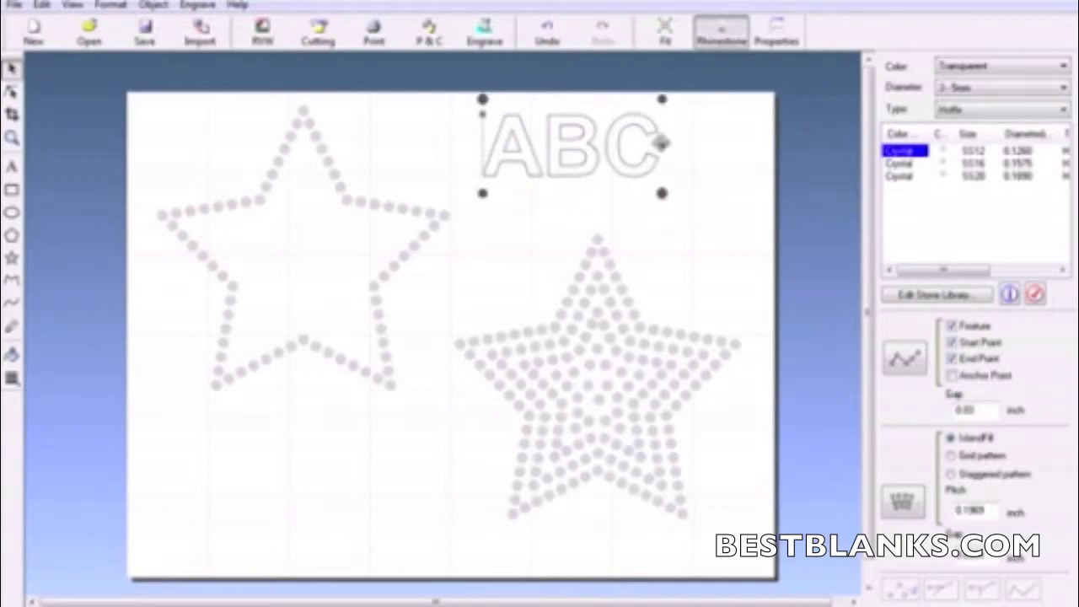
{"action": "left_click_drag", "start_coordinate": [663, 145], "coordinate": [740, 250]}
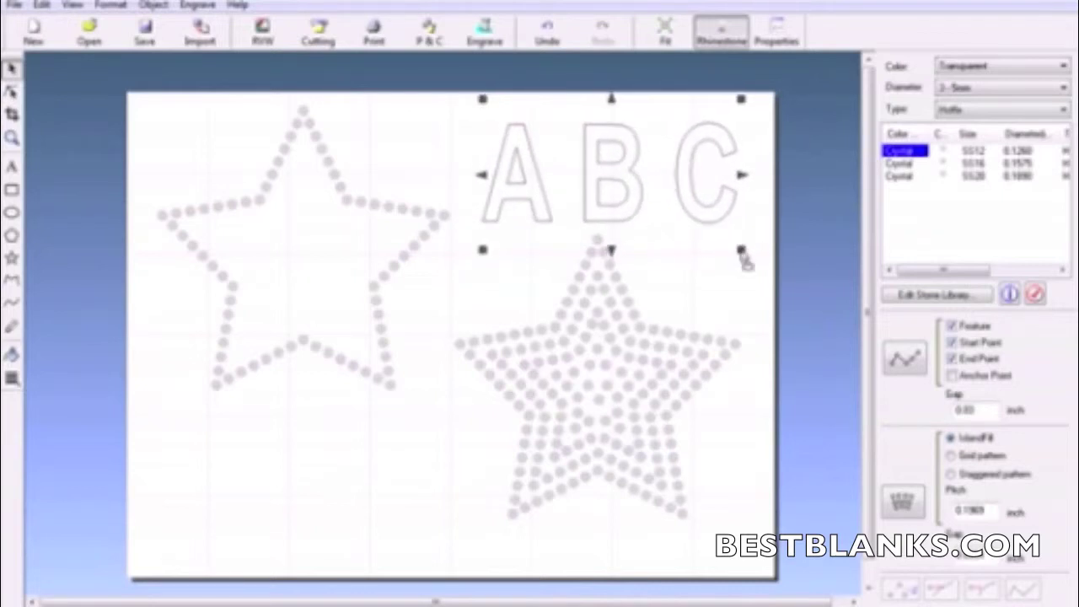
Outline the upper ABC text with Crystal SS06 stones from the 2 - 2.5mm range at a 0.02 inch gap
{"action": "left_click", "coordinate": [905, 363]}
{"action": "left_click", "coordinate": [729, 202]}
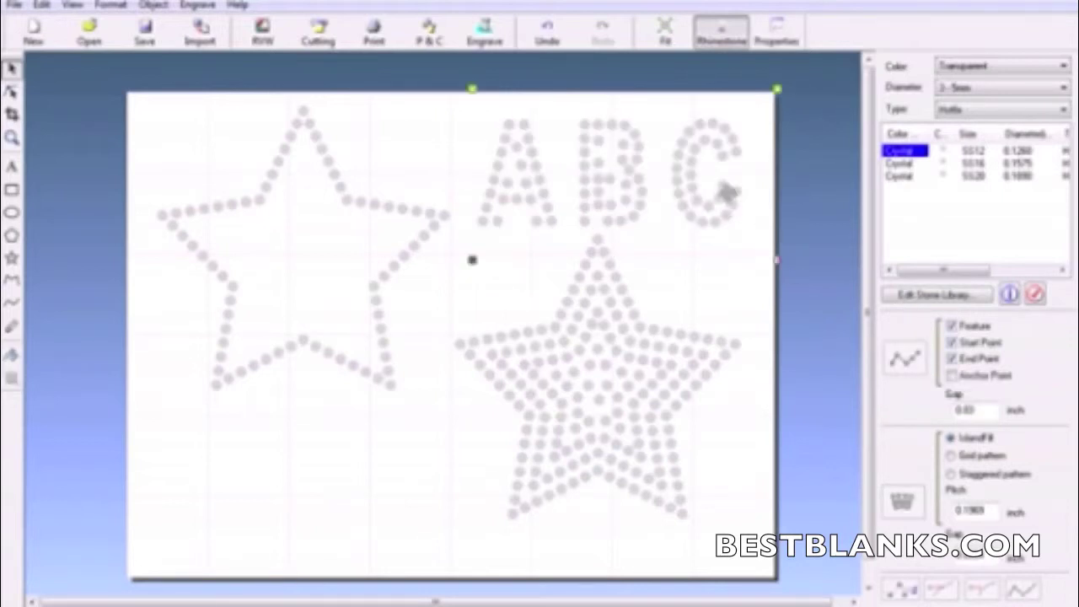
{"action": "left_click", "coordinate": [970, 89]}
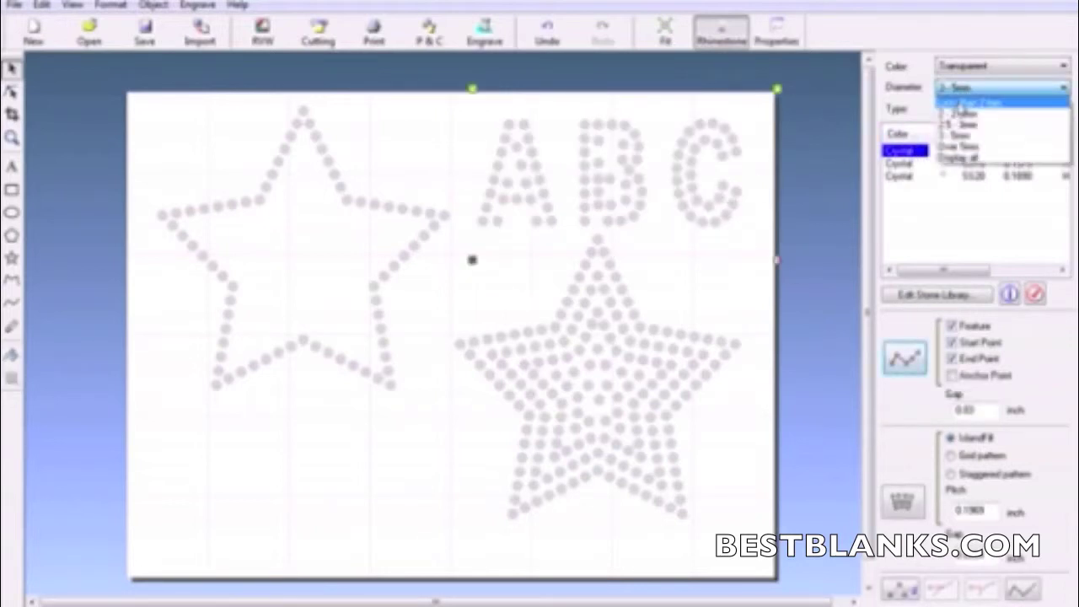
{"action": "left_click", "coordinate": [961, 113]}
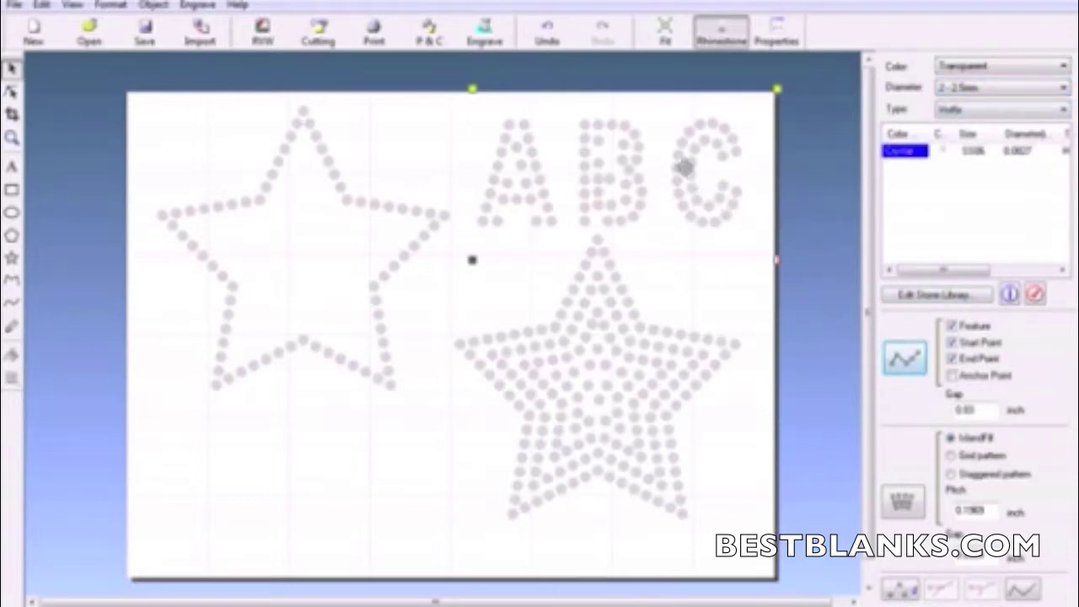
{"action": "left_click", "coordinate": [904, 360]}
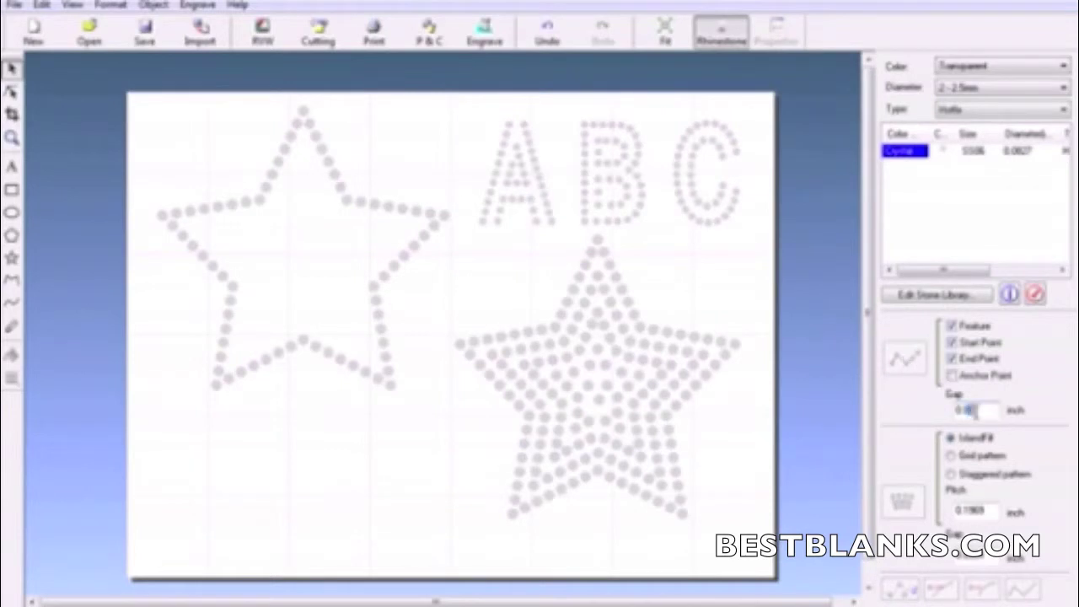
{"action": "left_click", "coordinate": [646, 189]}
{"action": "left_click", "coordinate": [909, 361]}
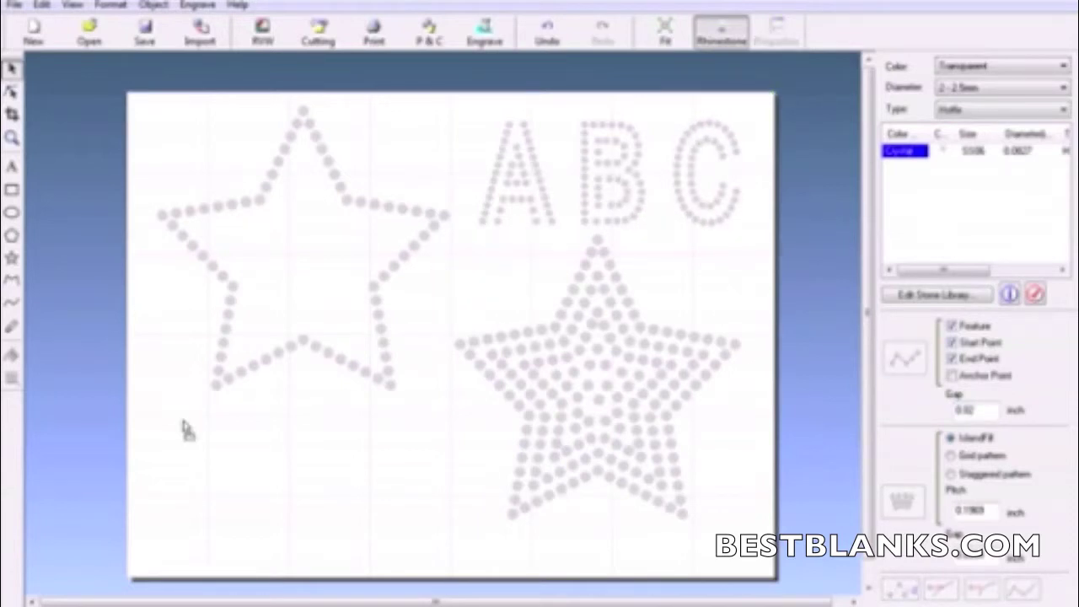
Add a second "ABC" text below the outlined star, then widen its letter spacing and enlarge it
{"action": "left_click", "coordinate": [12, 167]}
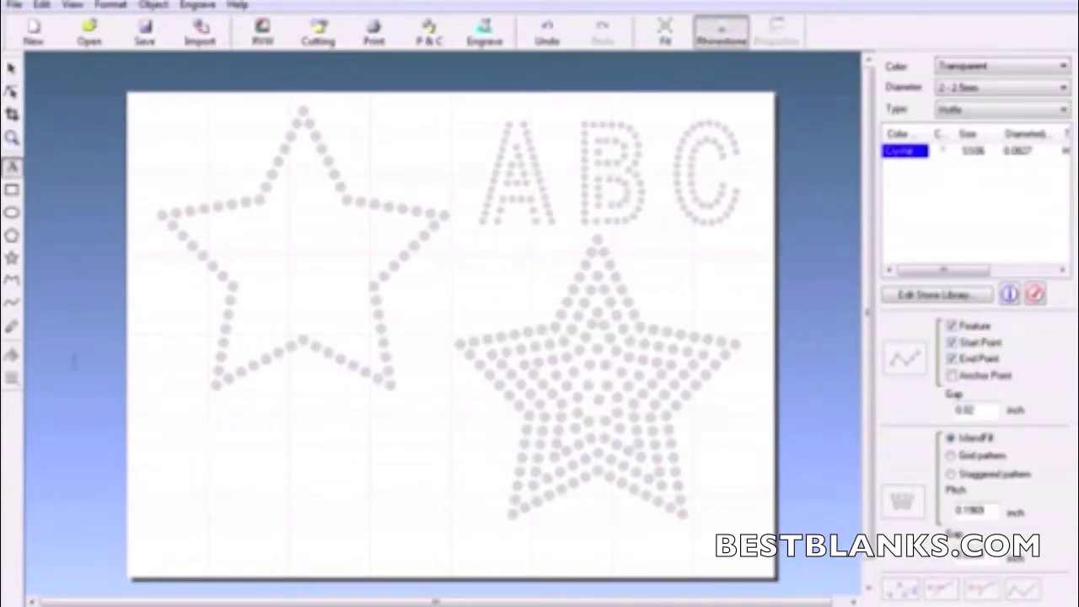
{"action": "left_click", "coordinate": [157, 476]}
{"action": "type", "text": "ABC"}
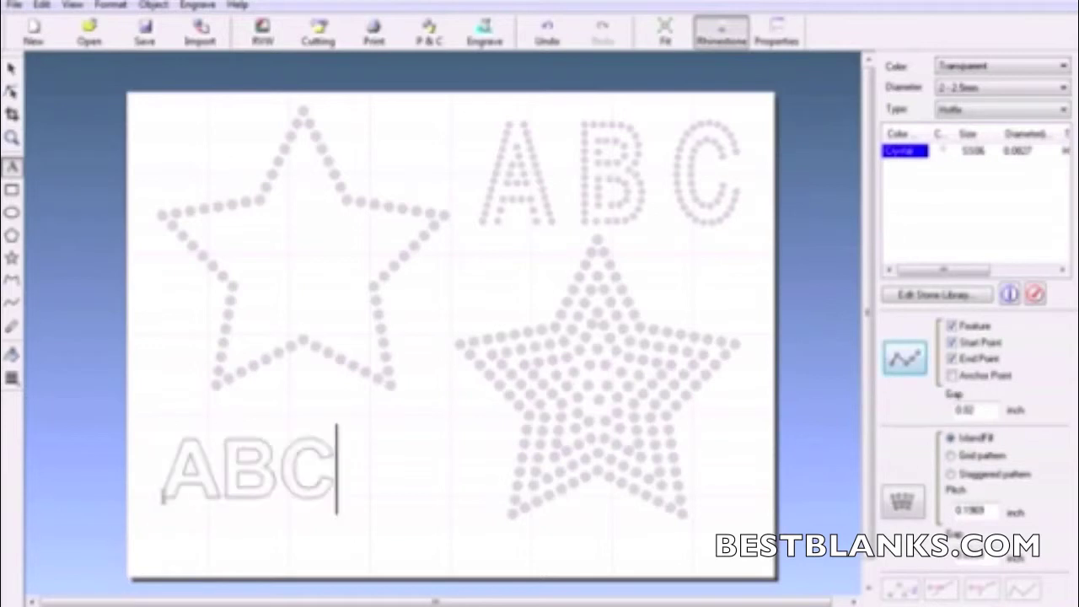
{"action": "left_click", "coordinate": [12, 67]}
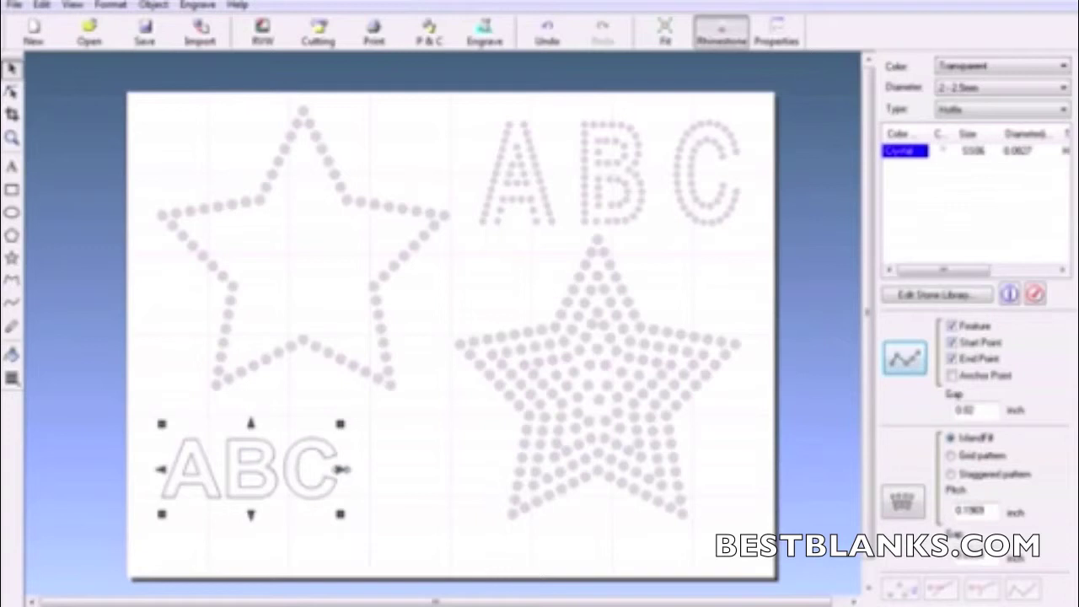
{"action": "left_click", "coordinate": [340, 472]}
{"action": "left_click_drag", "start_coordinate": [342, 470], "coordinate": [379, 474]}
{"action": "left_click", "coordinate": [376, 477]}
{"action": "left_click_drag", "start_coordinate": [378, 514], "coordinate": [491, 583]}
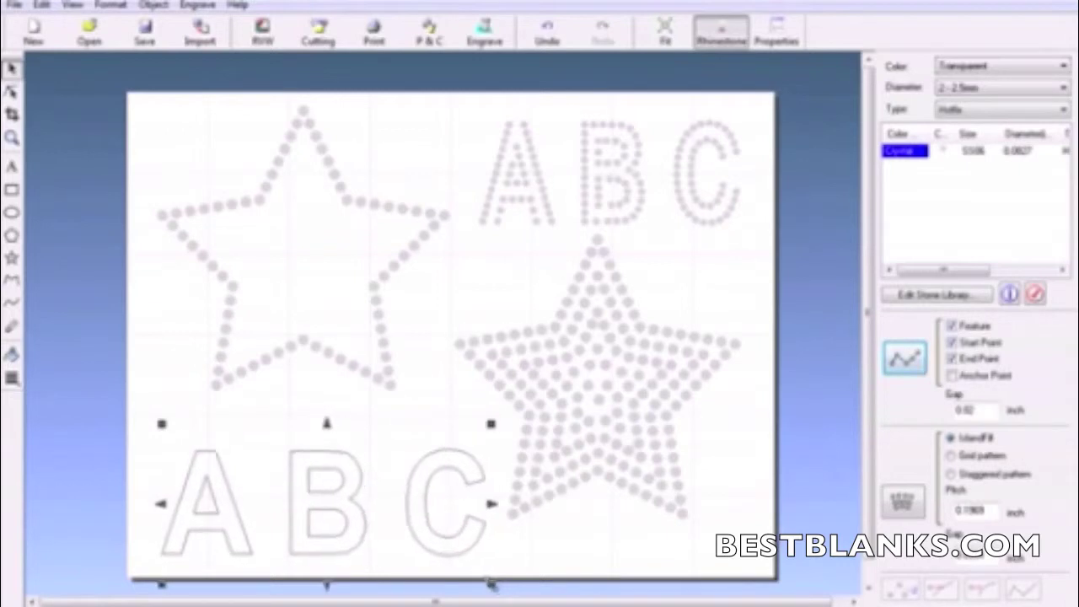
Switch to SFEdit2 and create a new stroke font based on Busorama Md BT
{"action": "left_click", "coordinate": [40, 4]}
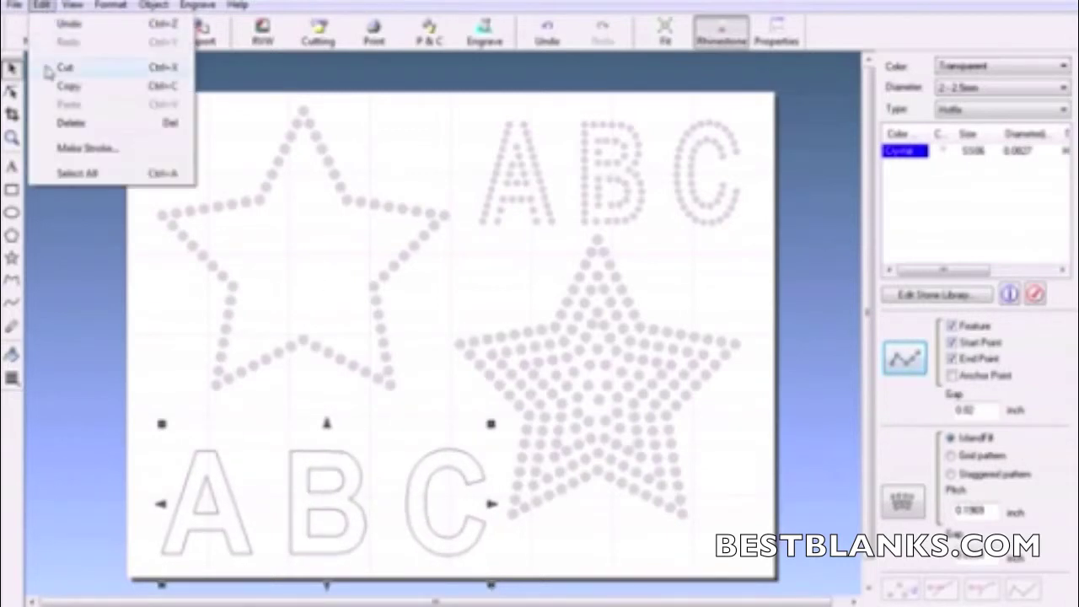
{"action": "left_click", "coordinate": [92, 155]}
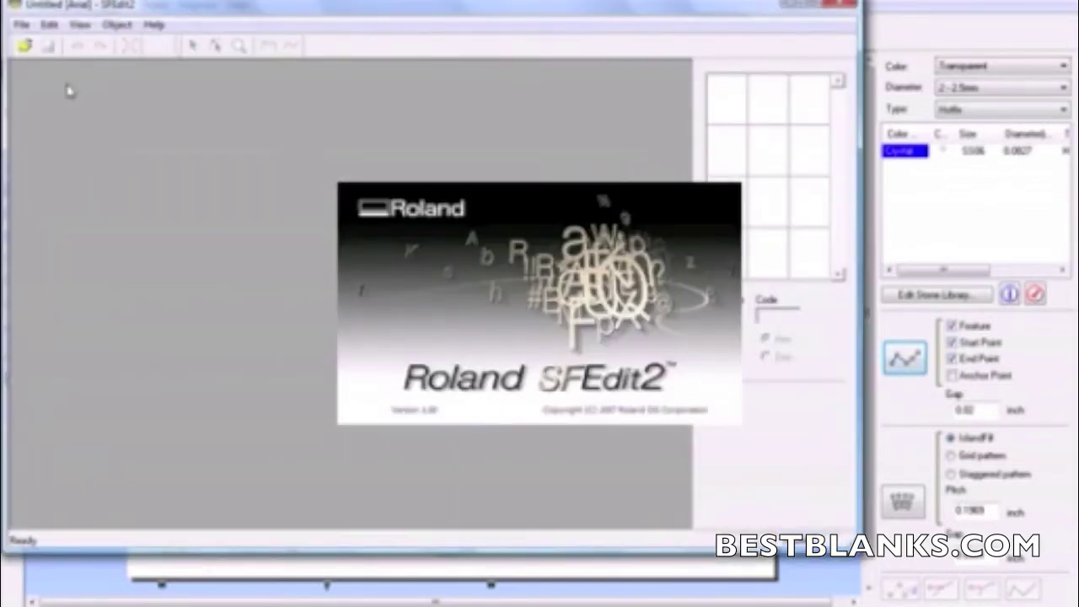
{"action": "left_click", "coordinate": [22, 26]}
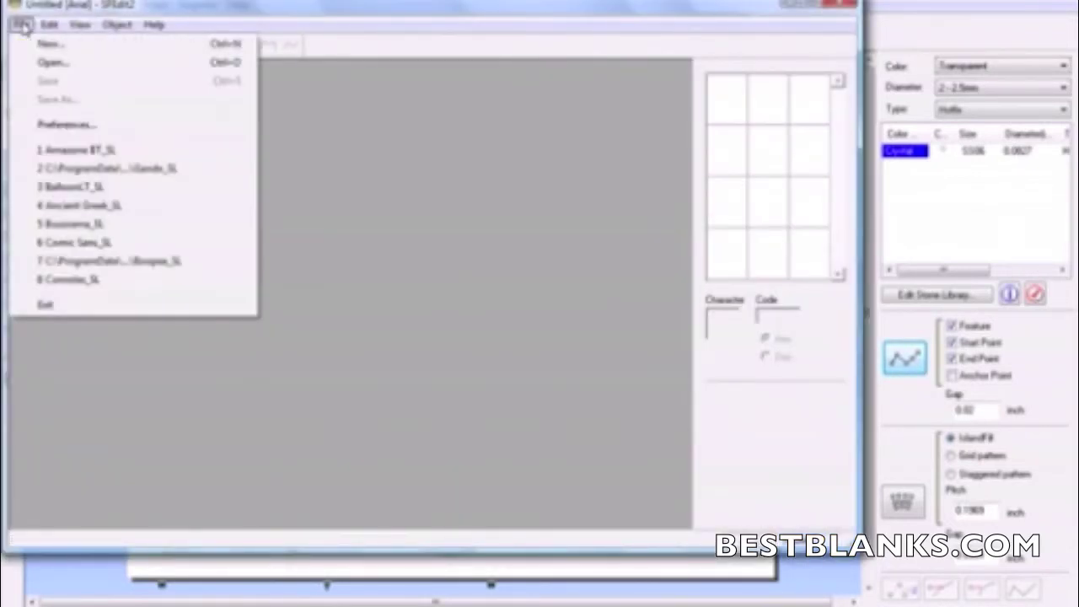
{"action": "left_click", "coordinate": [52, 47]}
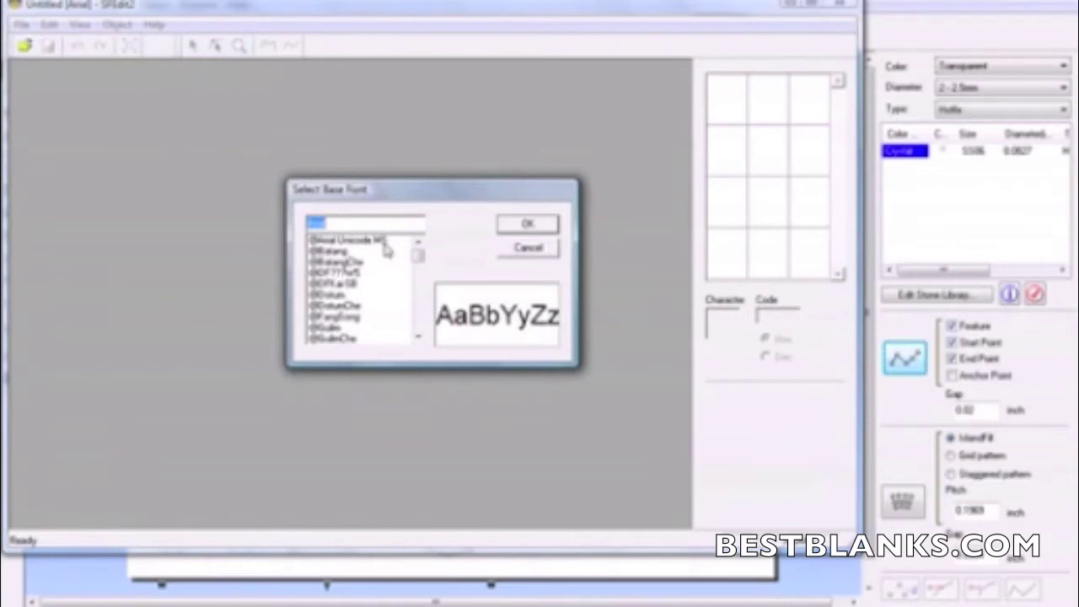
{"action": "mouse_move", "coordinate": [417, 260]}
{"action": "left_mouse_down"}
{"action": "mouse_move", "coordinate": [421, 280]}
{"action": "mouse_move", "coordinate": [418, 271]}
{"action": "left_mouse_up"}
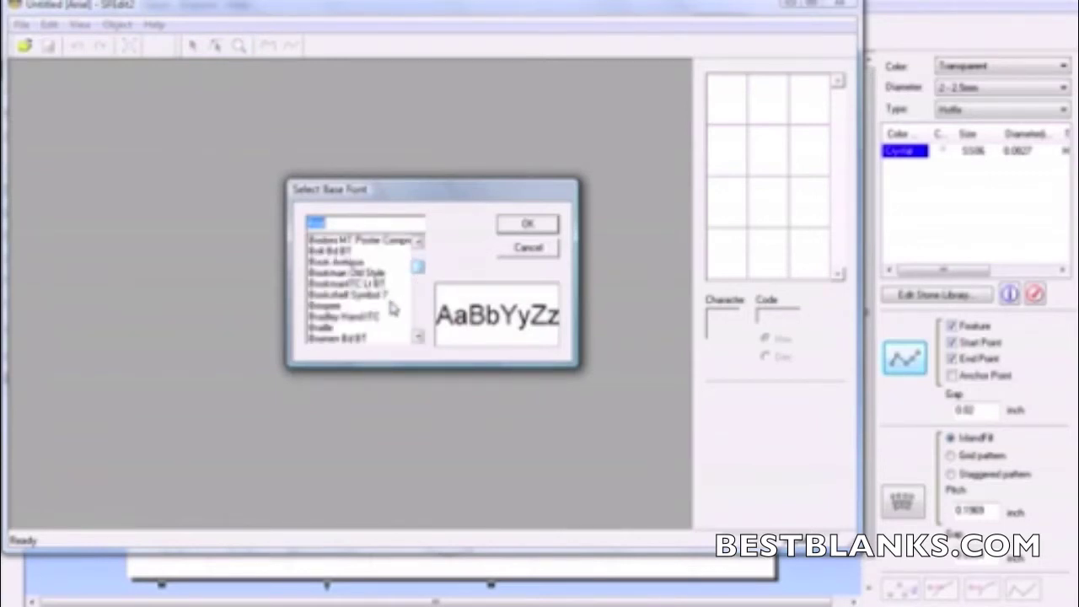
{"action": "scroll", "coordinate": [418, 335], "scroll_direction": "down", "scroll_amount": 3}
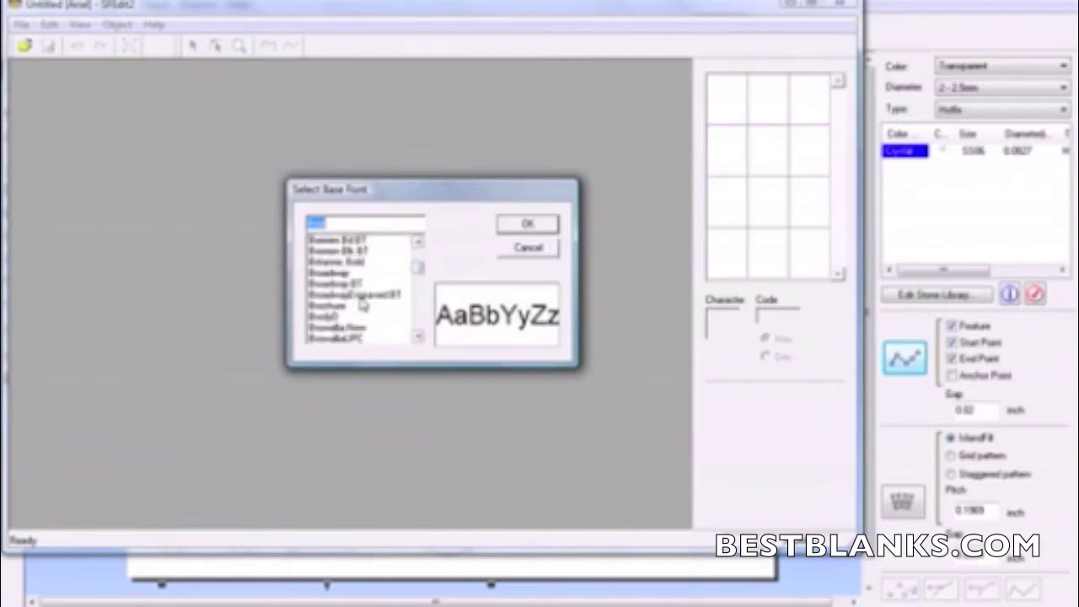
{"action": "scroll", "coordinate": [420, 317], "scroll_direction": "down", "scroll_amount": 3}
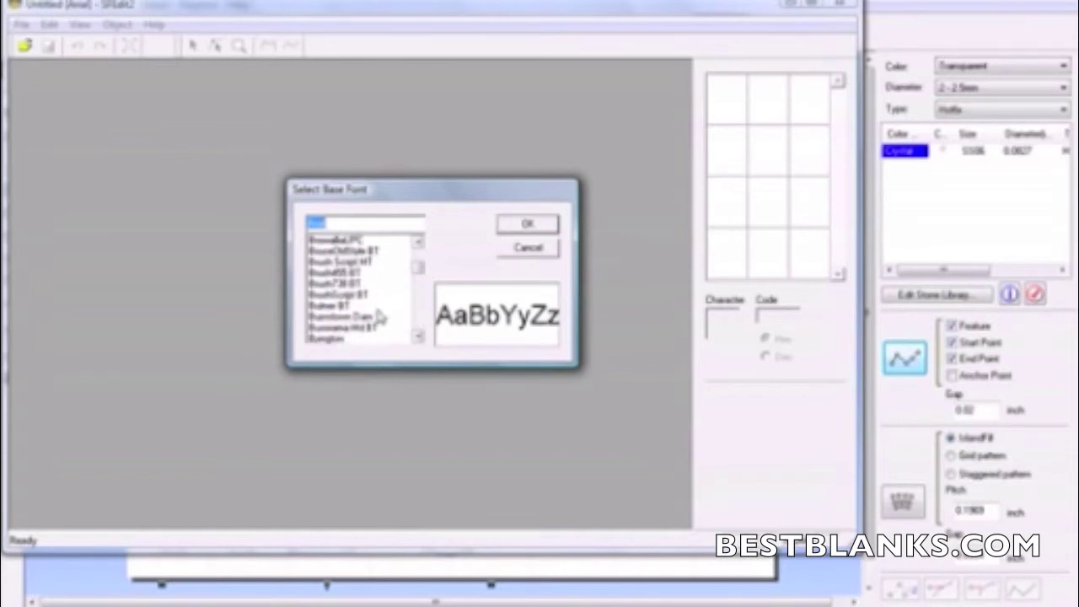
{"action": "left_click", "coordinate": [341, 326]}
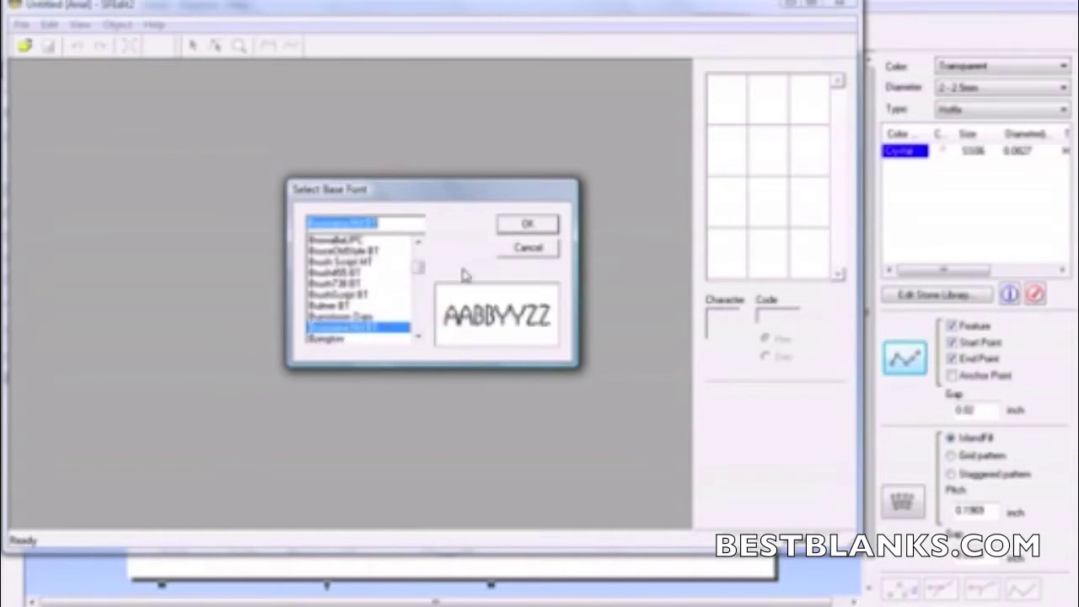
{"action": "left_click", "coordinate": [527, 225]}
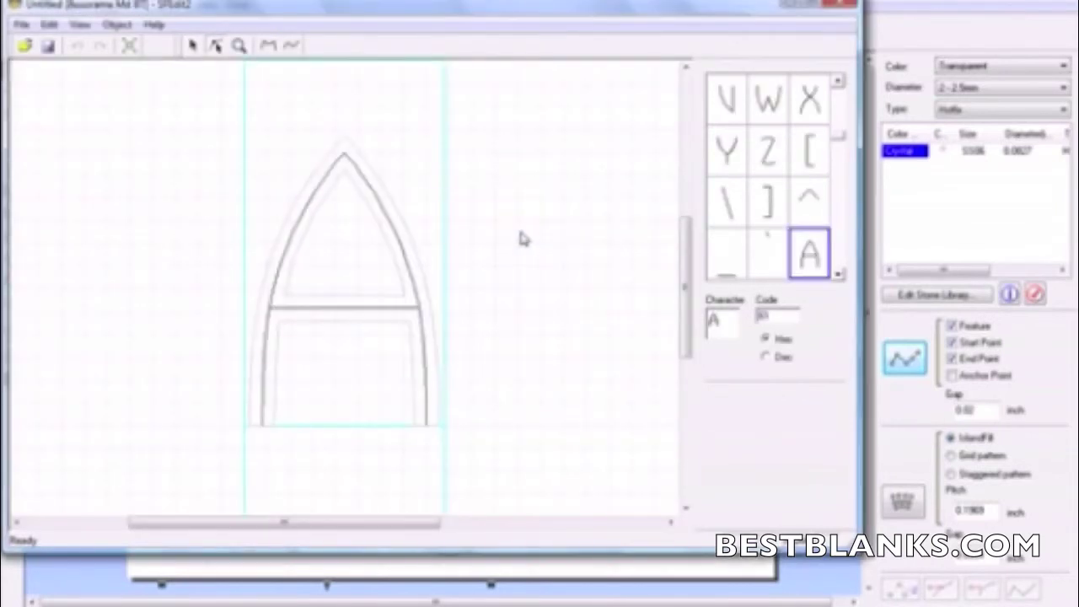
Browse the capital letters, digits and symbols of the new Busorama Md BT stroke font
{"action": "scroll", "coordinate": [840, 145], "scroll_direction": "up", "scroll_amount": 5}
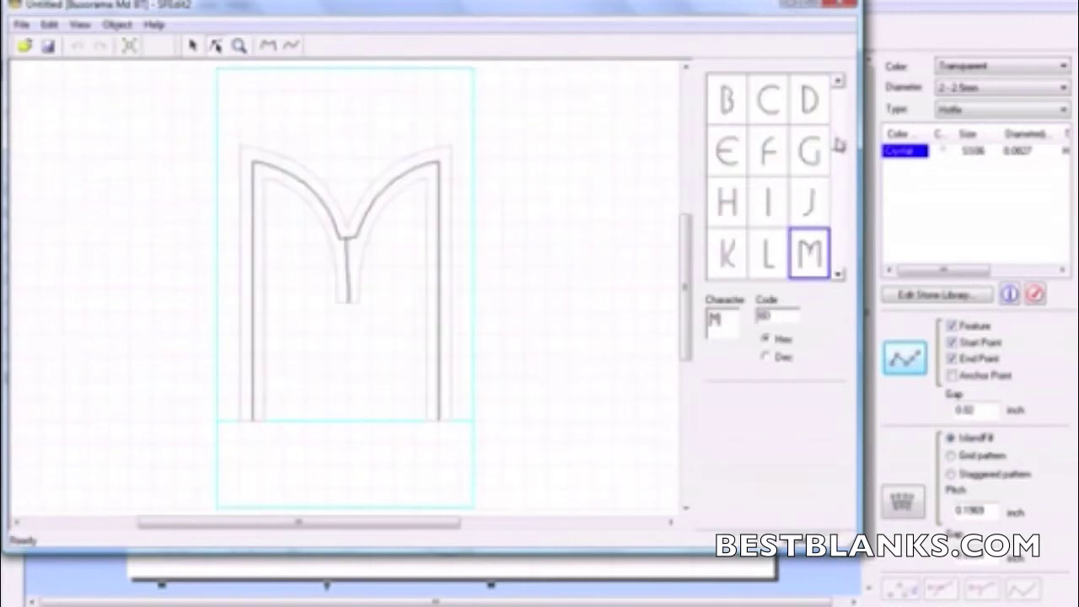
{"action": "scroll", "coordinate": [839, 139], "scroll_direction": "up", "scroll_amount": 10}
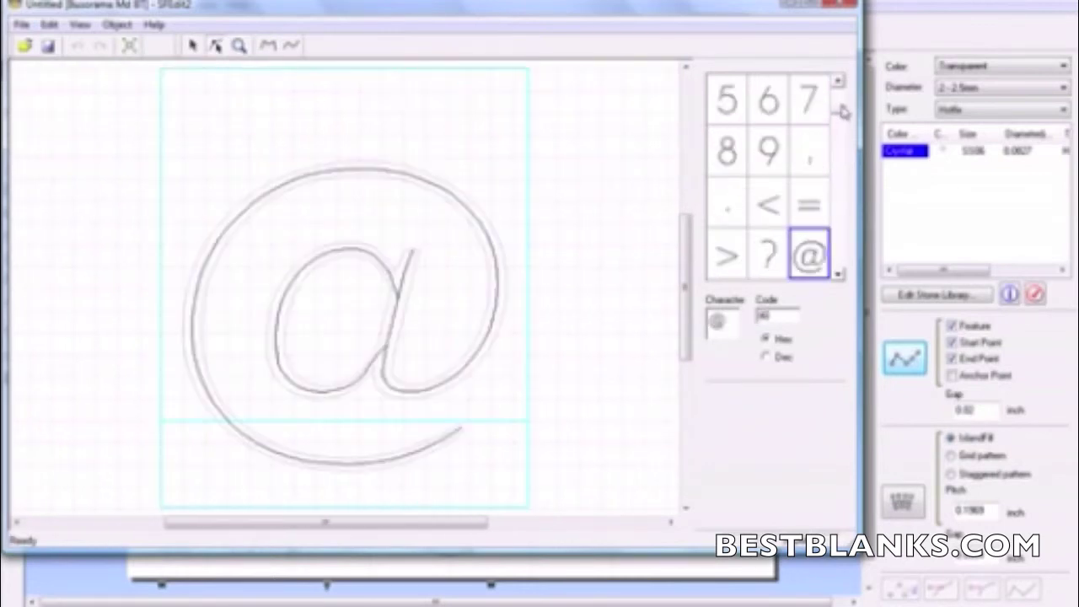
{"action": "scroll", "coordinate": [843, 123], "scroll_direction": "down", "scroll_amount": 10}
{"action": "scroll", "coordinate": [843, 122], "scroll_direction": "down", "scroll_amount": 16}
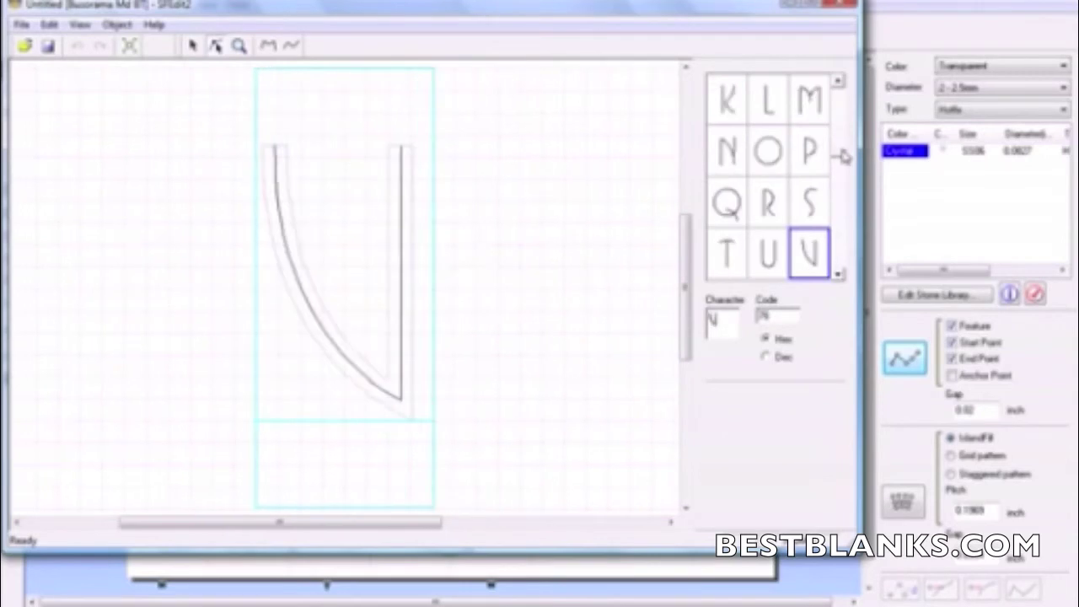
Save the new stroke font as Busorama_SL and close the font editor to return to the rhinestone design in R-WearStudio
{"action": "left_click", "coordinate": [21, 25]}
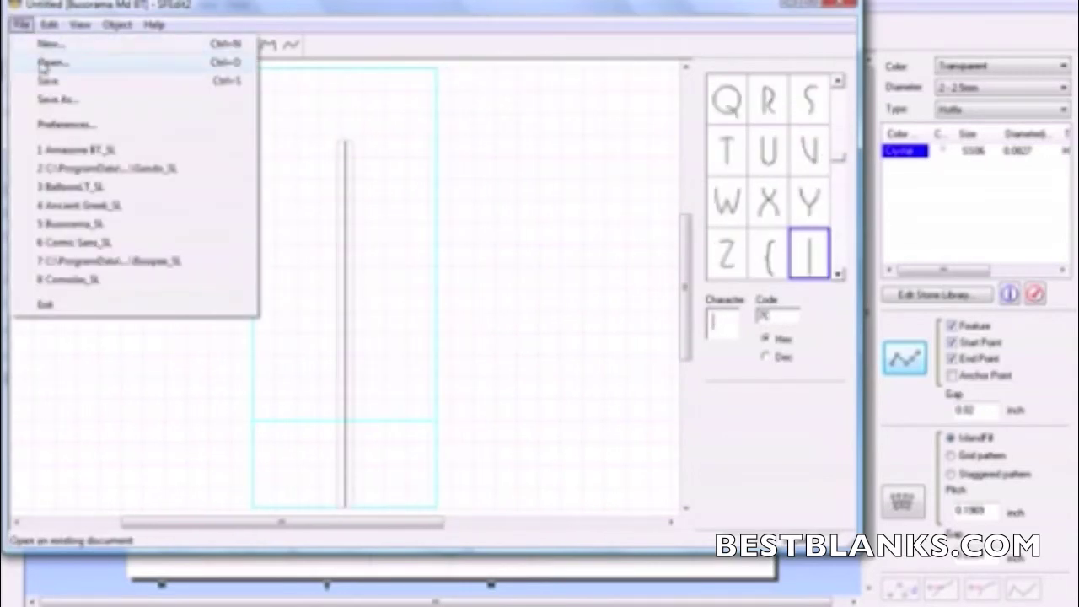
{"action": "left_click", "coordinate": [52, 99]}
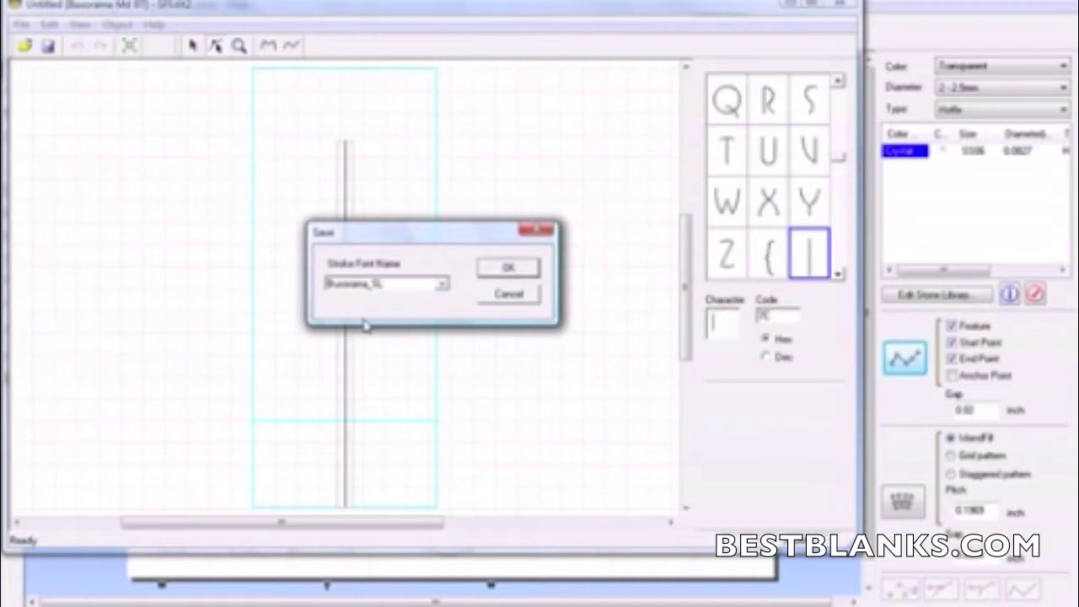
{"action": "left_click", "coordinate": [509, 268]}
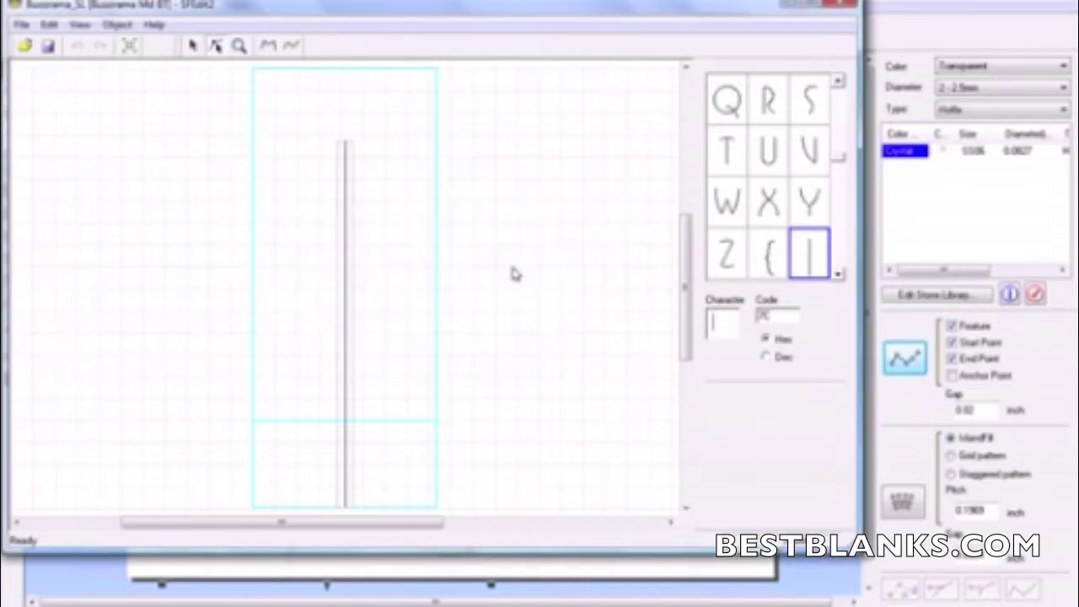
{"action": "left_click", "coordinate": [835, 7]}
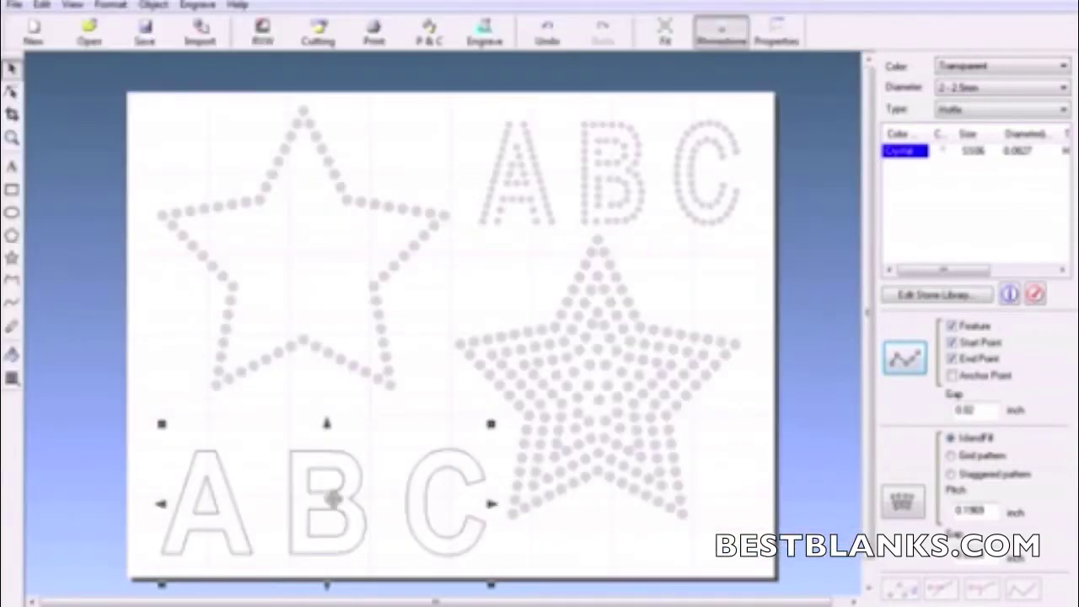
Change the font of the lower ABC text to the single-line font Busorama_SL
{"action": "right_click", "coordinate": [334, 499]}
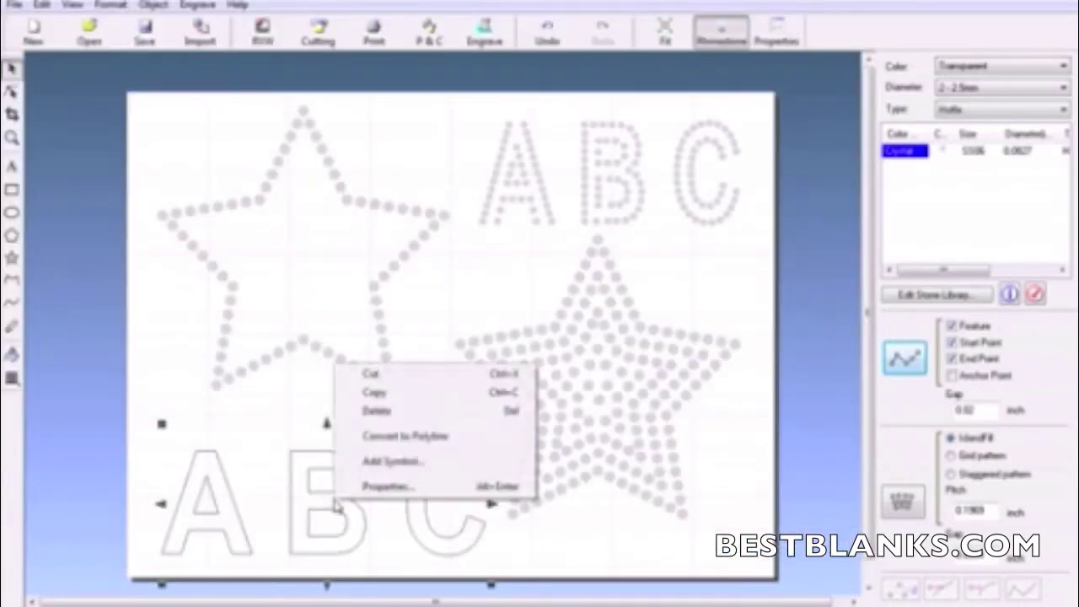
{"action": "left_click", "coordinate": [384, 489]}
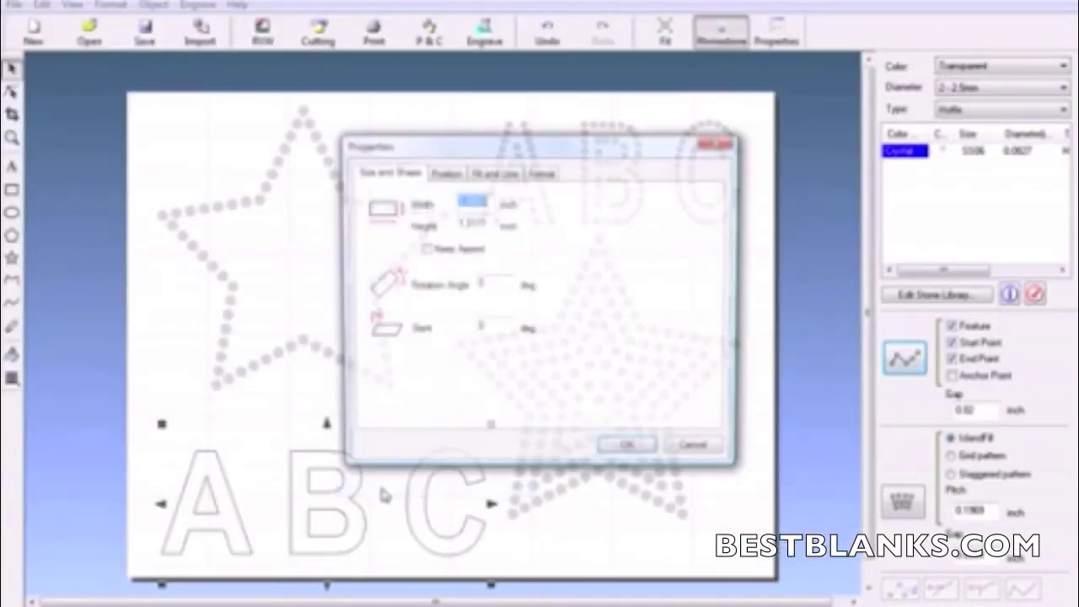
{"action": "left_click", "coordinate": [542, 175]}
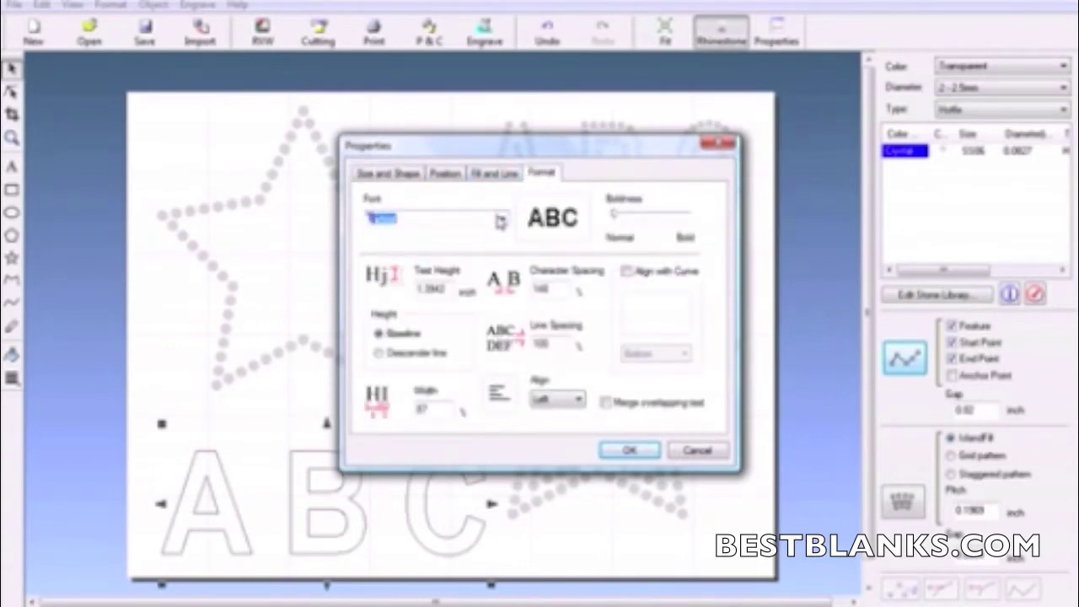
{"action": "left_click", "coordinate": [501, 218]}
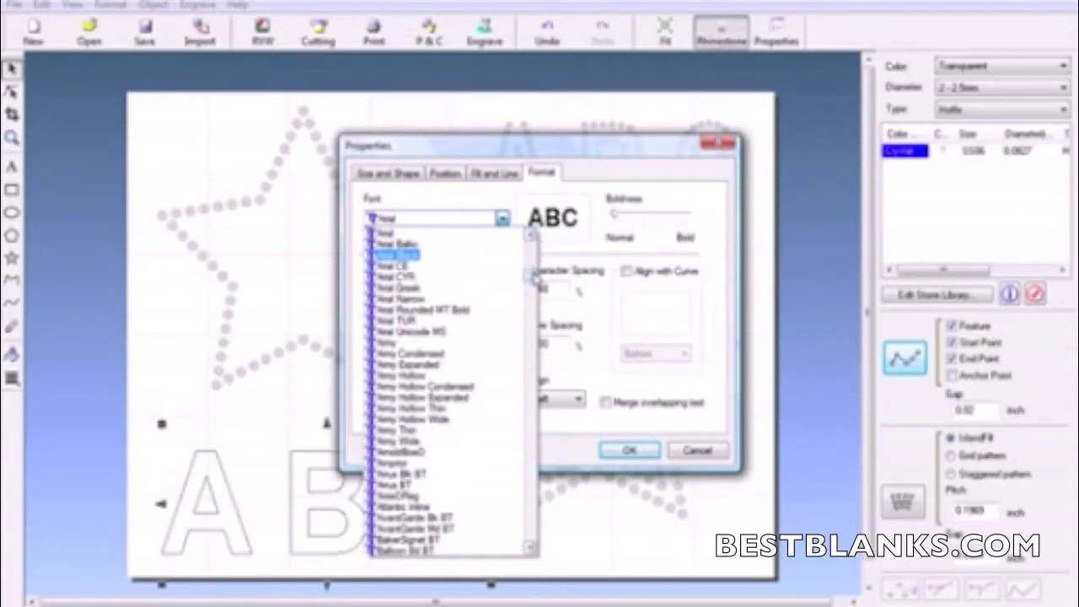
{"action": "left_click_drag", "start_coordinate": [531, 275], "coordinate": [538, 246]}
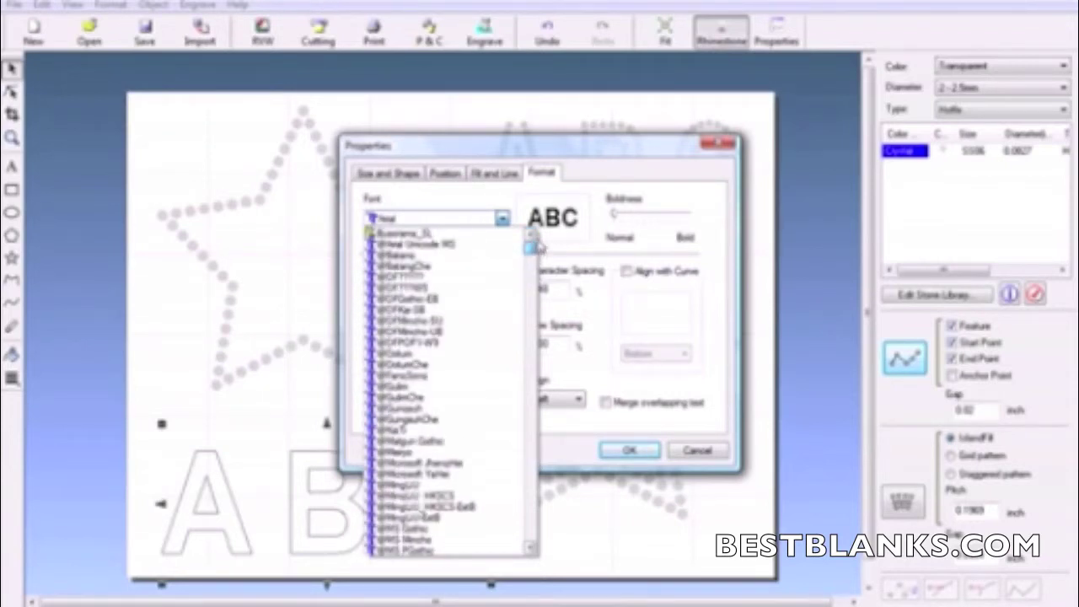
{"action": "left_click", "coordinate": [402, 234]}
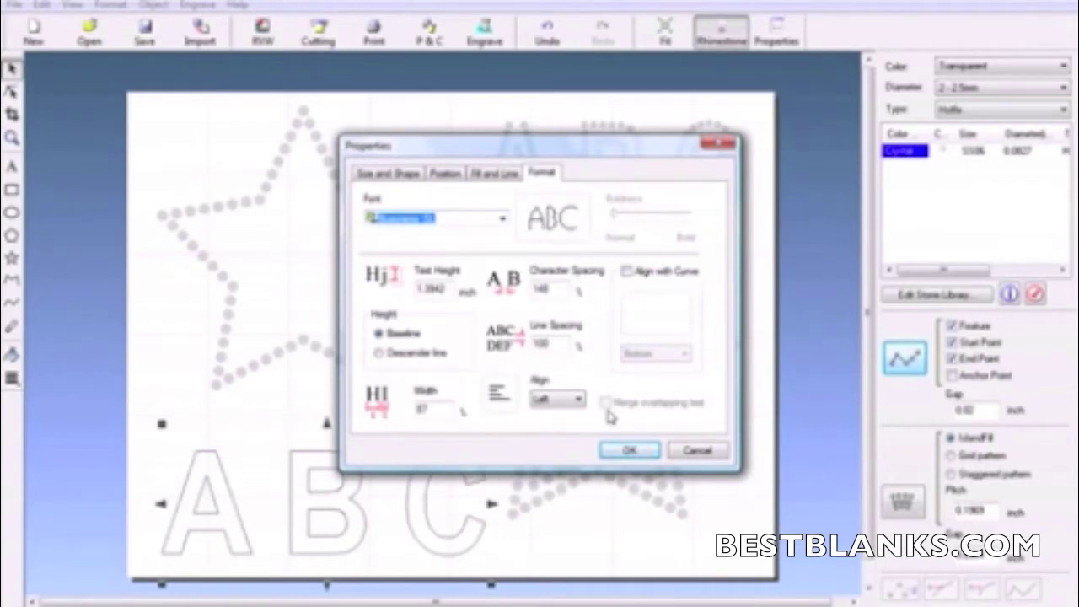
{"action": "left_click", "coordinate": [631, 451]}
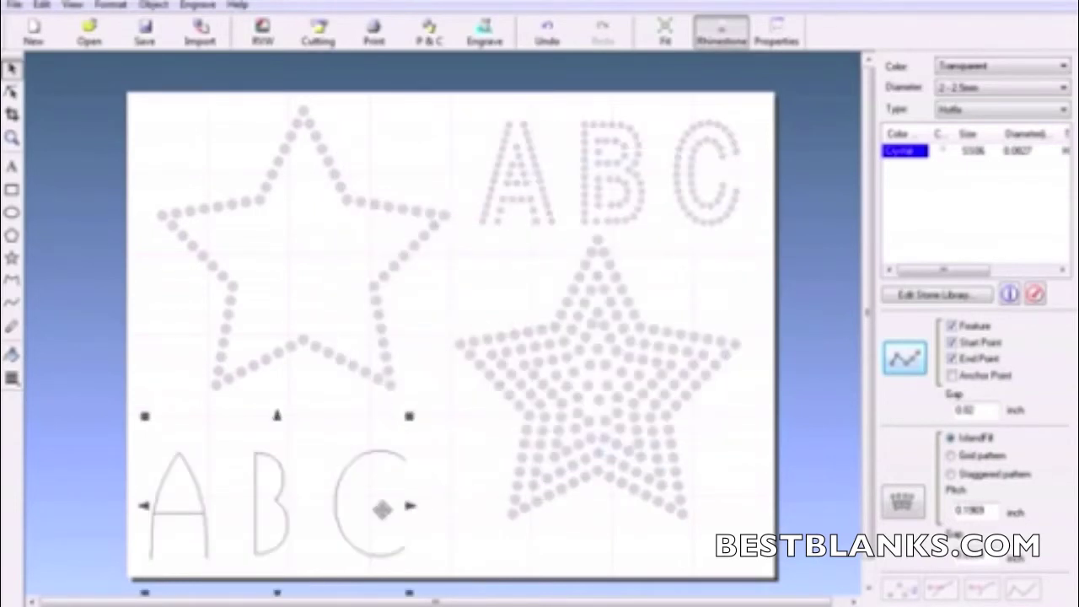
Widen the single-line ABC text and move it up slightly, then arrange Crystal SS06 stones along it at a 0.02 inch gap
{"action": "left_click_drag", "start_coordinate": [408, 505], "coordinate": [462, 505]}
{"action": "left_click_drag", "start_coordinate": [312, 515], "coordinate": [320, 494]}
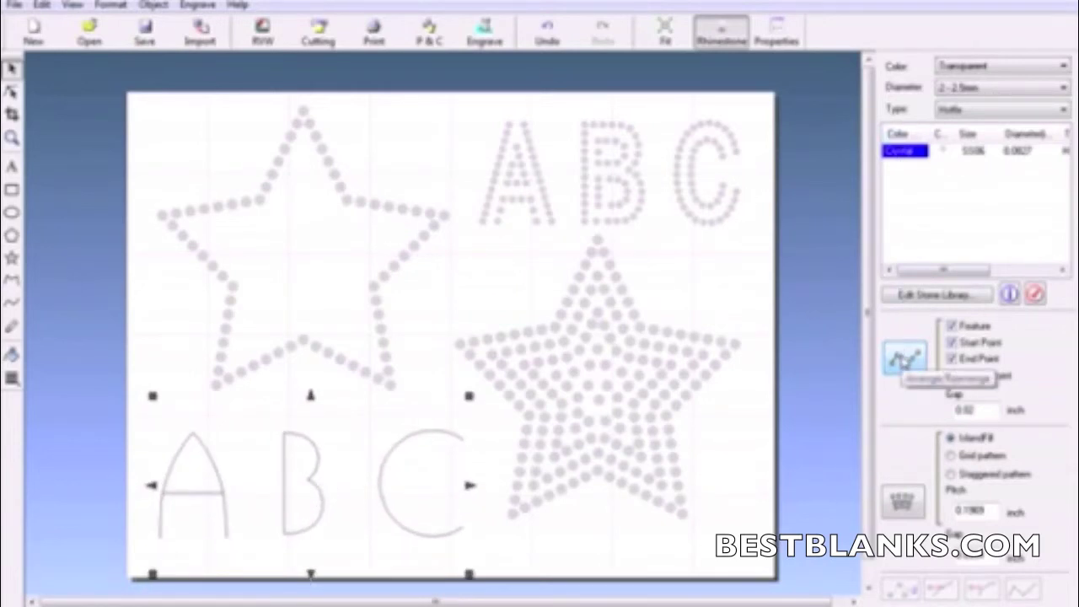
{"action": "left_click", "coordinate": [905, 358]}
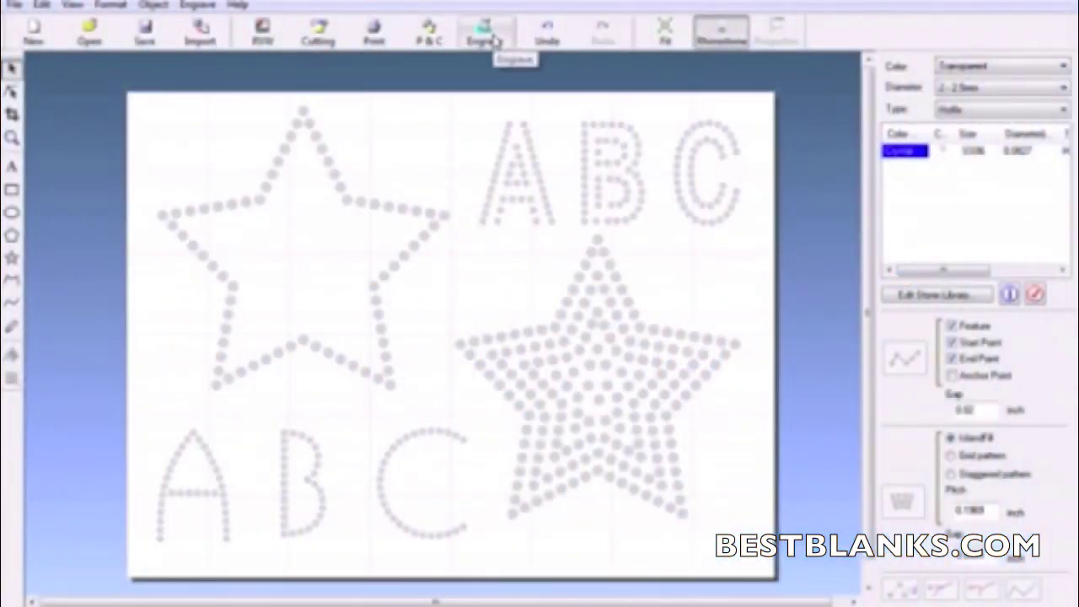
Set the engraving tool to 0.060 Rhinestone Cutter and the material to Polyacetal, then apply the parameters and send the design to engrave
{"action": "left_click", "coordinate": [485, 35]}
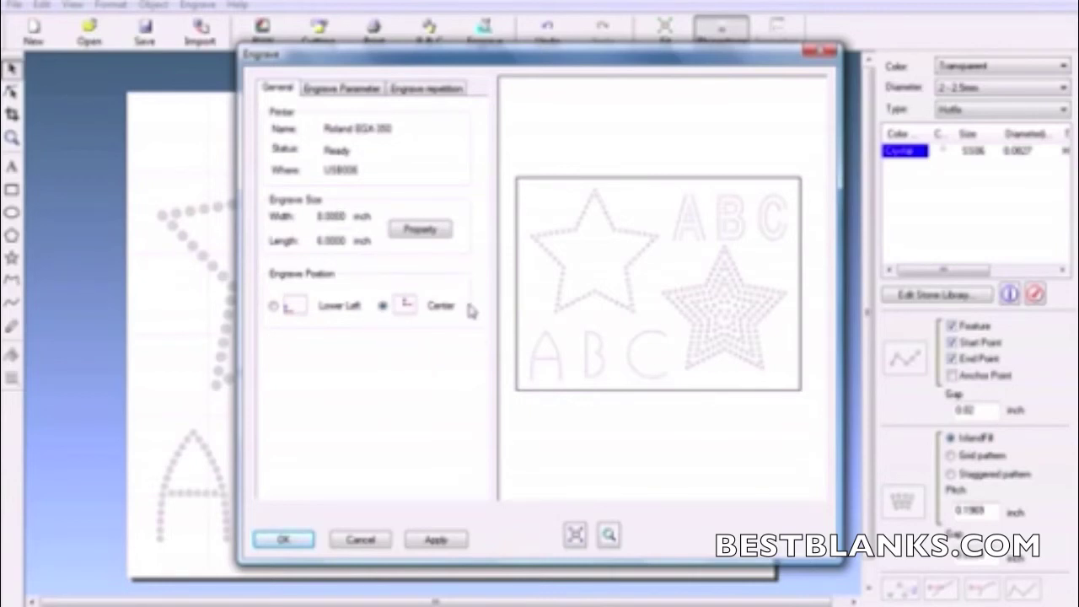
{"action": "left_click", "coordinate": [354, 93]}
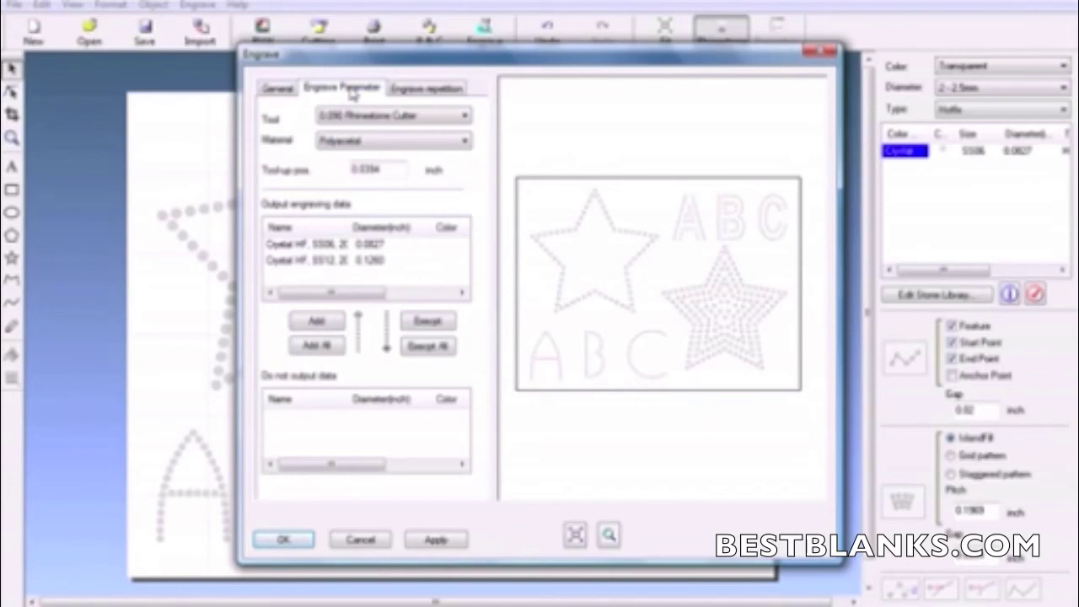
{"action": "left_click", "coordinate": [350, 119]}
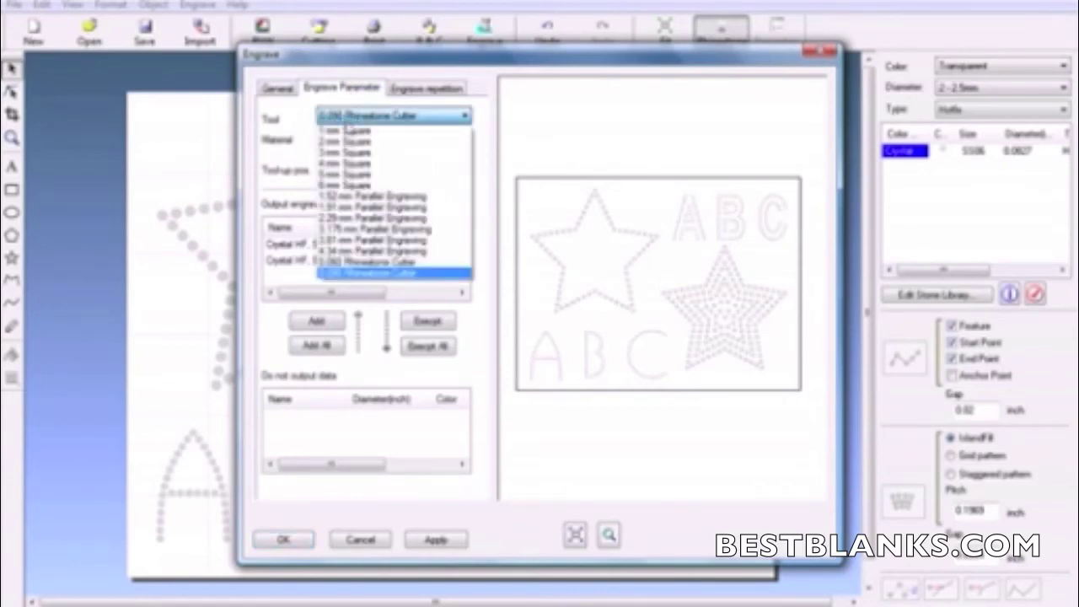
{"action": "left_click", "coordinate": [350, 268]}
{"action": "left_click", "coordinate": [387, 170]}
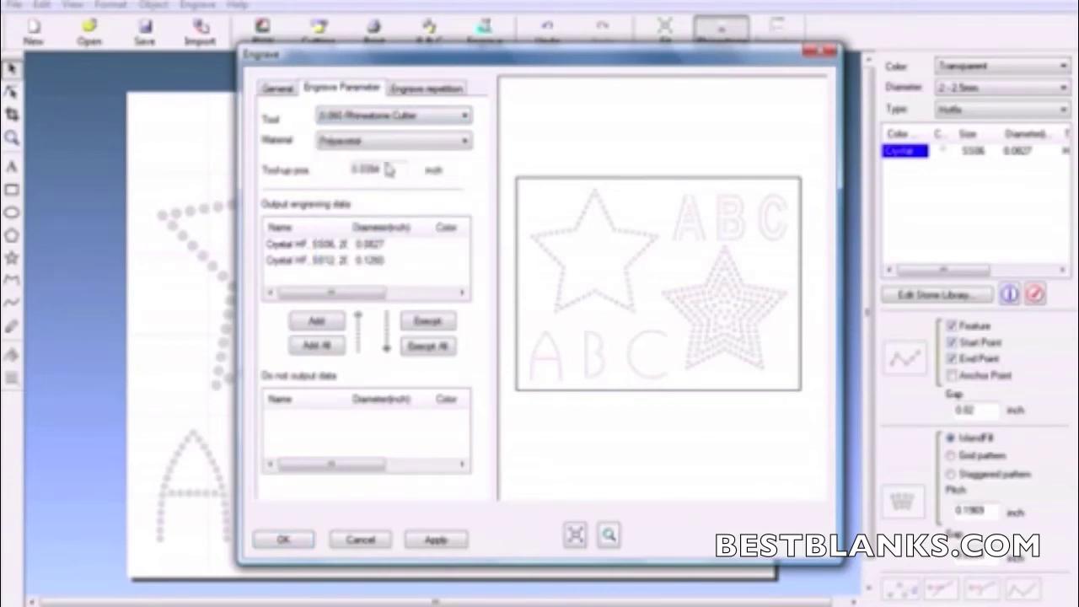
{"action": "left_click", "coordinate": [356, 141]}
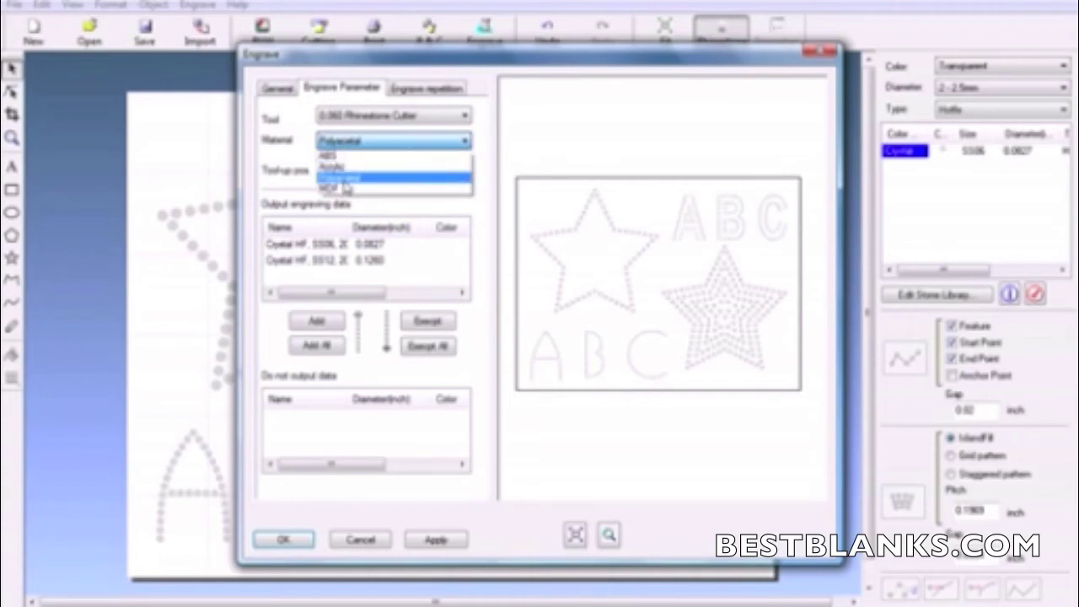
{"action": "left_click", "coordinate": [346, 178]}
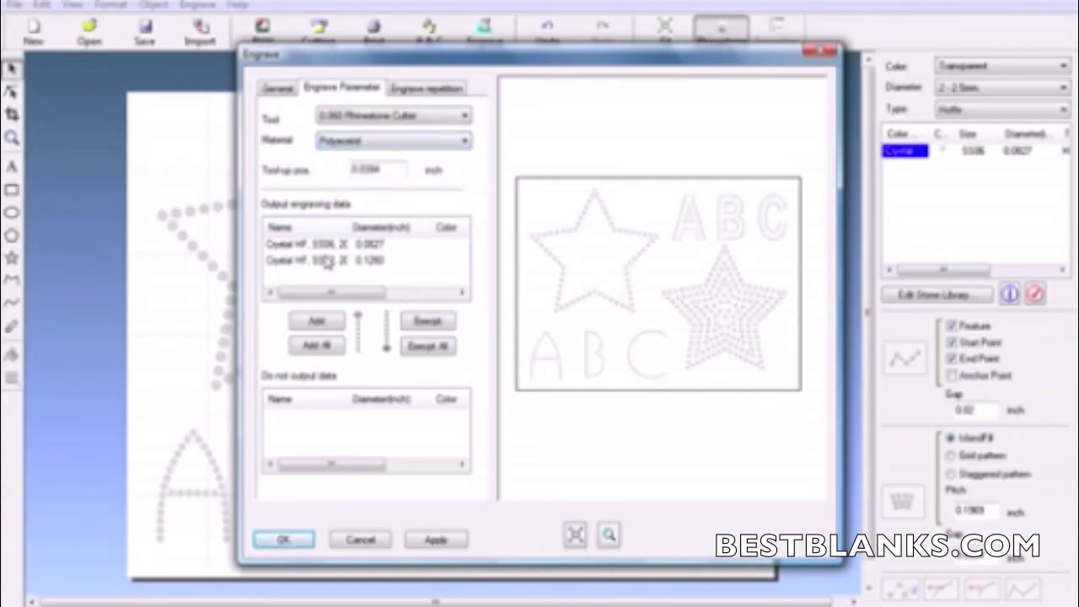
{"action": "left_click", "coordinate": [433, 540]}
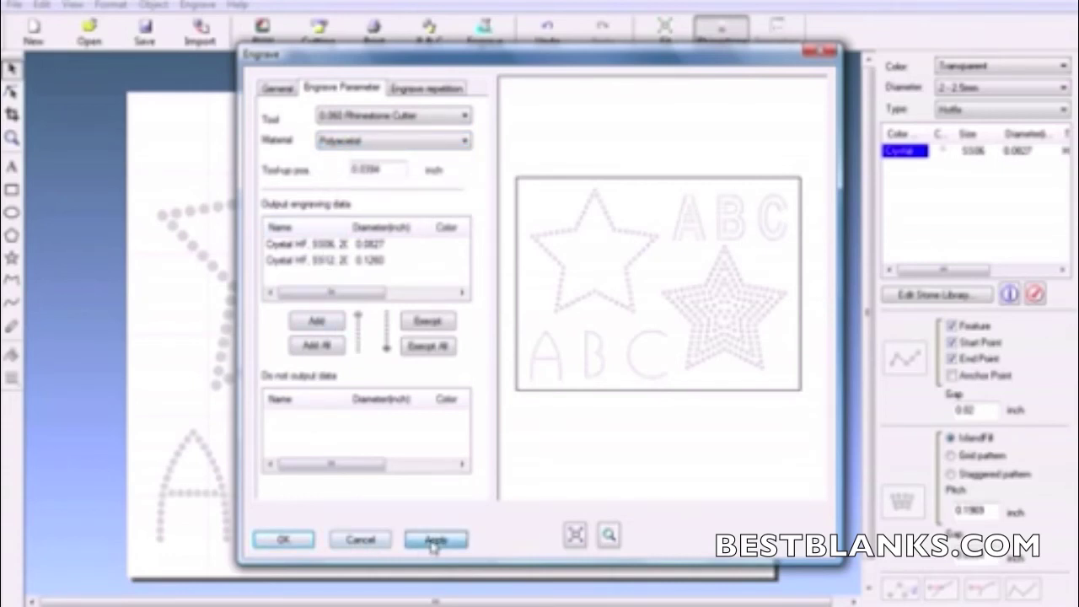
{"action": "left_click", "coordinate": [287, 543]}
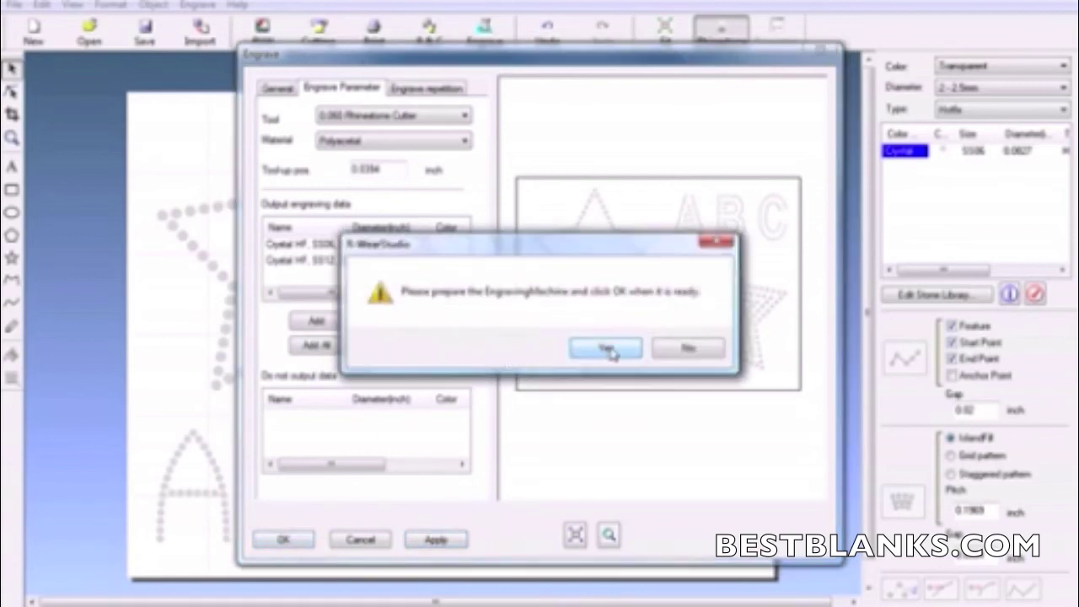